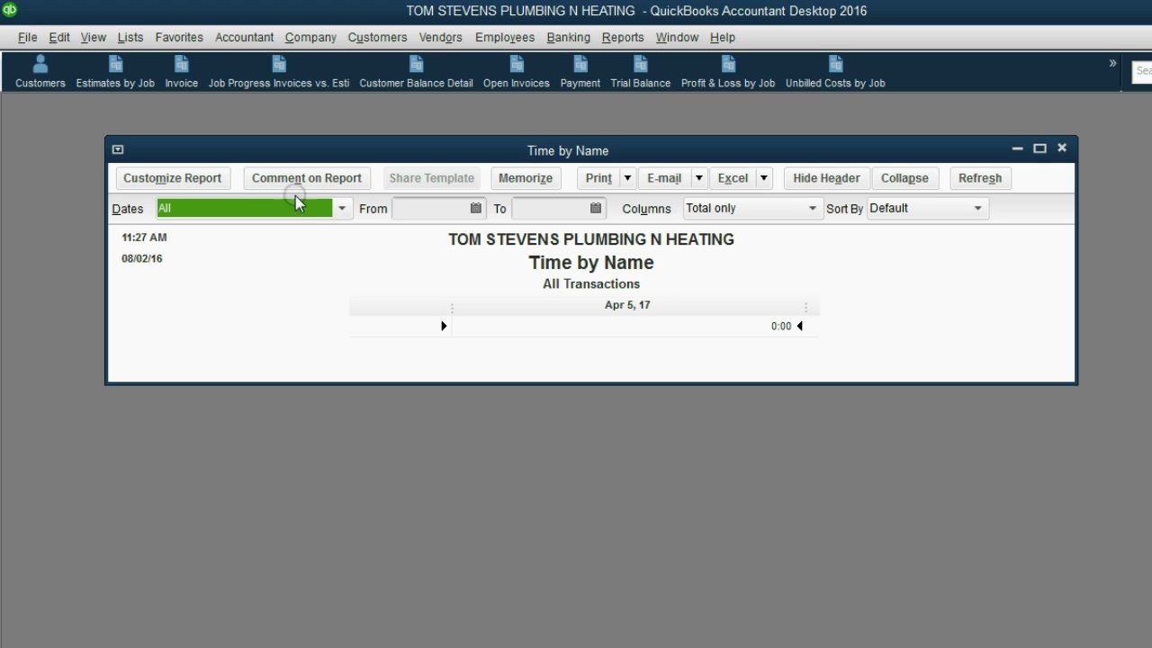
# Step: Add the Time by Name report to the icon bar with its default label and description, and close the report
pyautogui.click(95, 37)
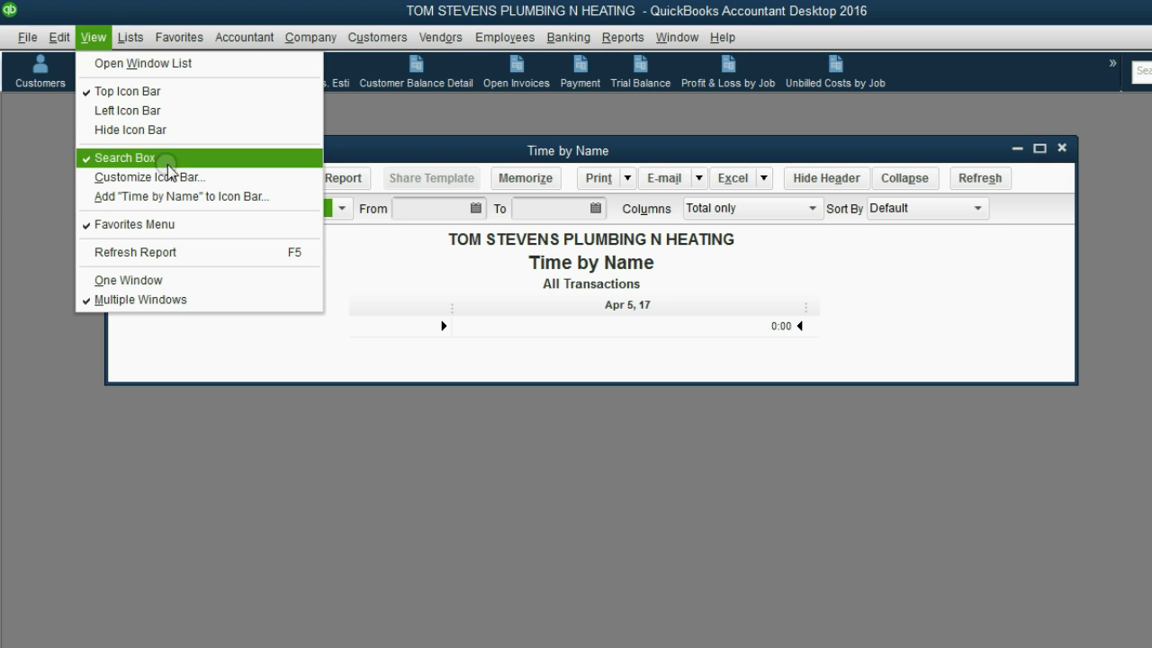
pyautogui.click(181, 196)
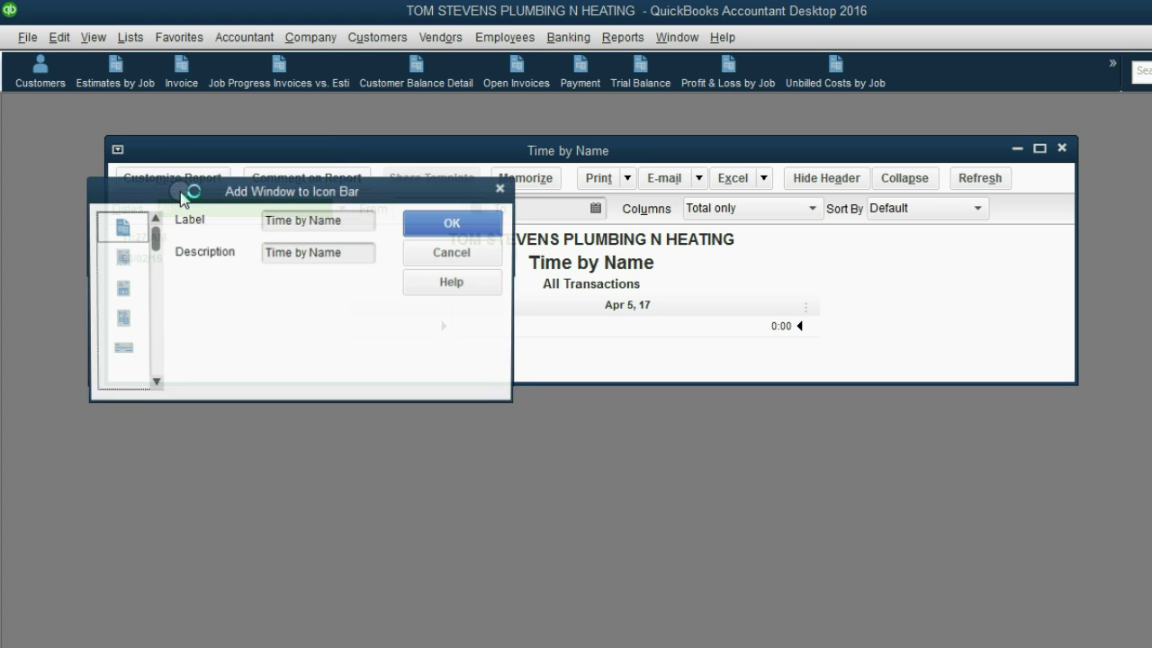
pyautogui.click(454, 224)
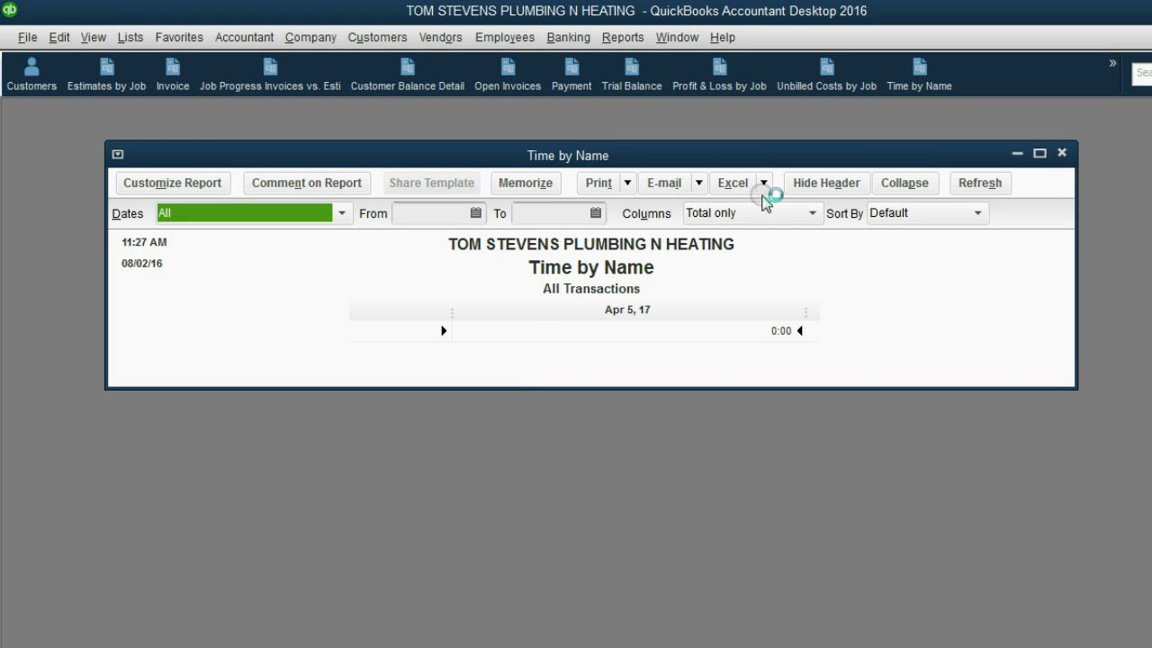
pyautogui.click(1061, 154)
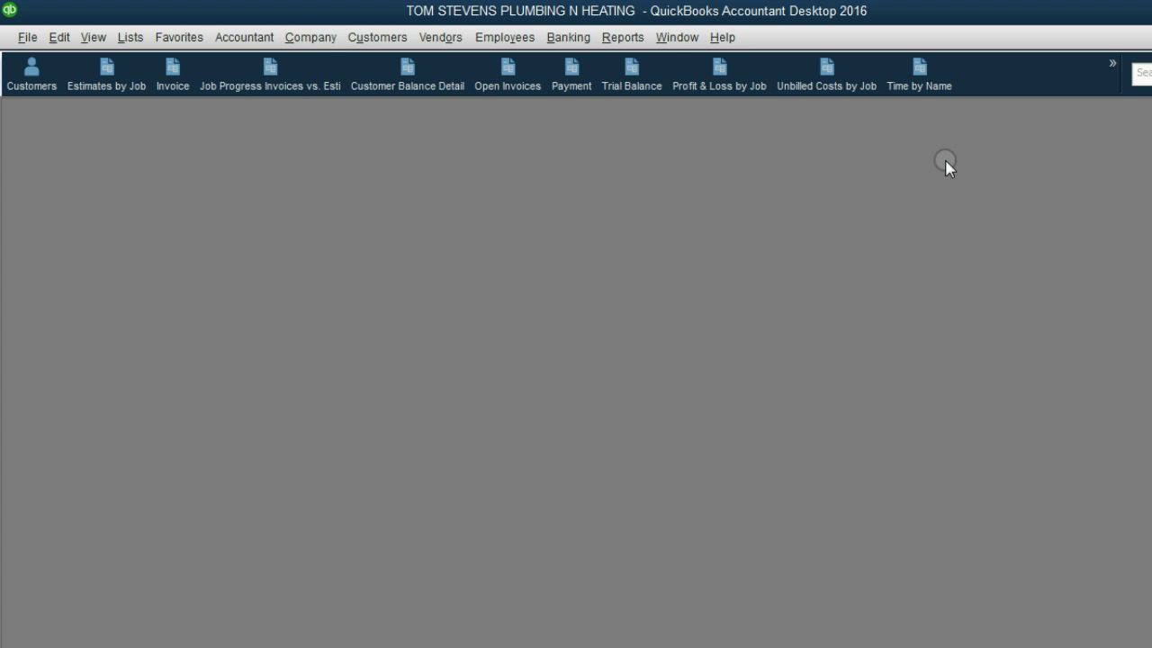
# Step: Open the Time by Job Detail report and set its date range to All
pyautogui.click(624, 39)
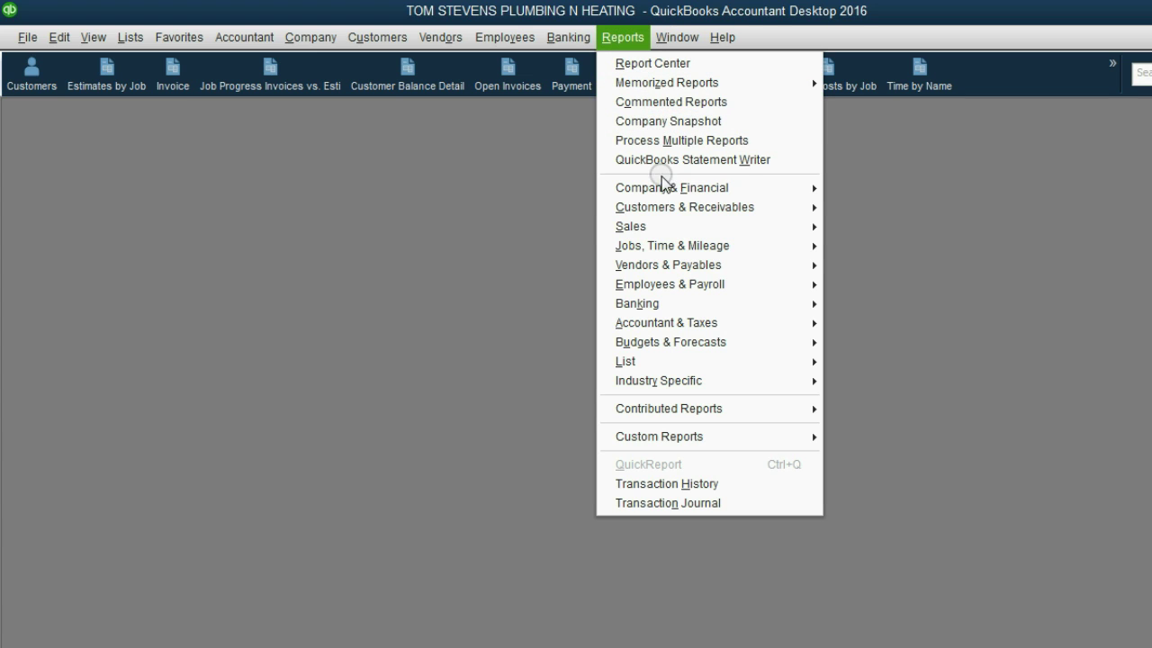
pyautogui.moveTo(679, 247)
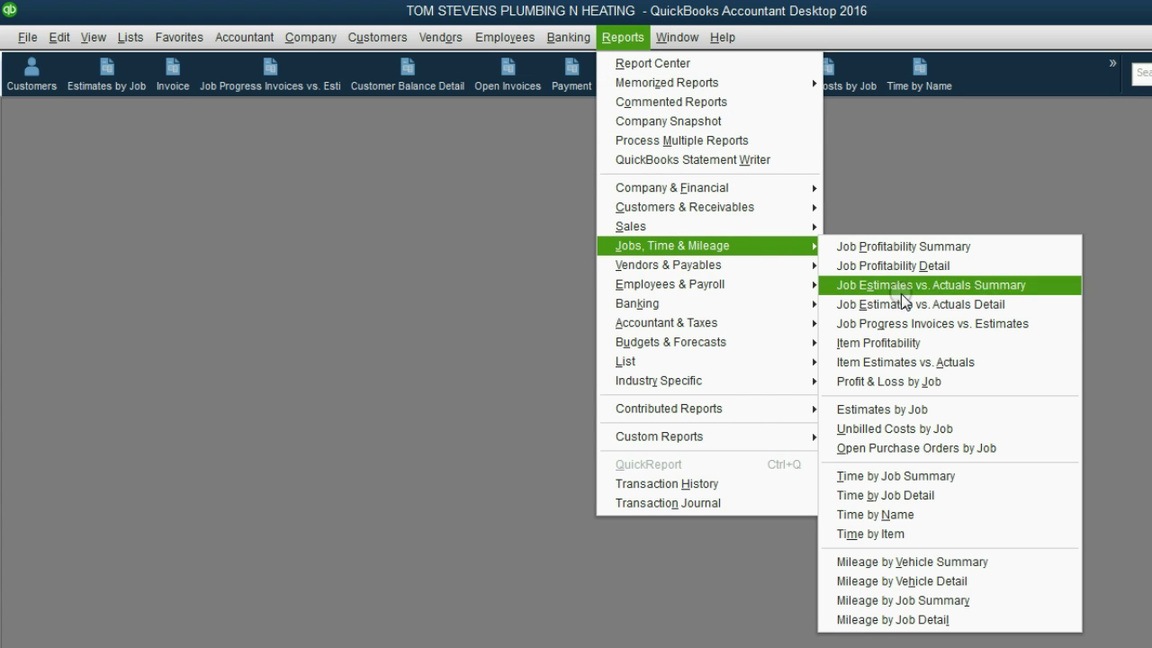
pyautogui.click(928, 497)
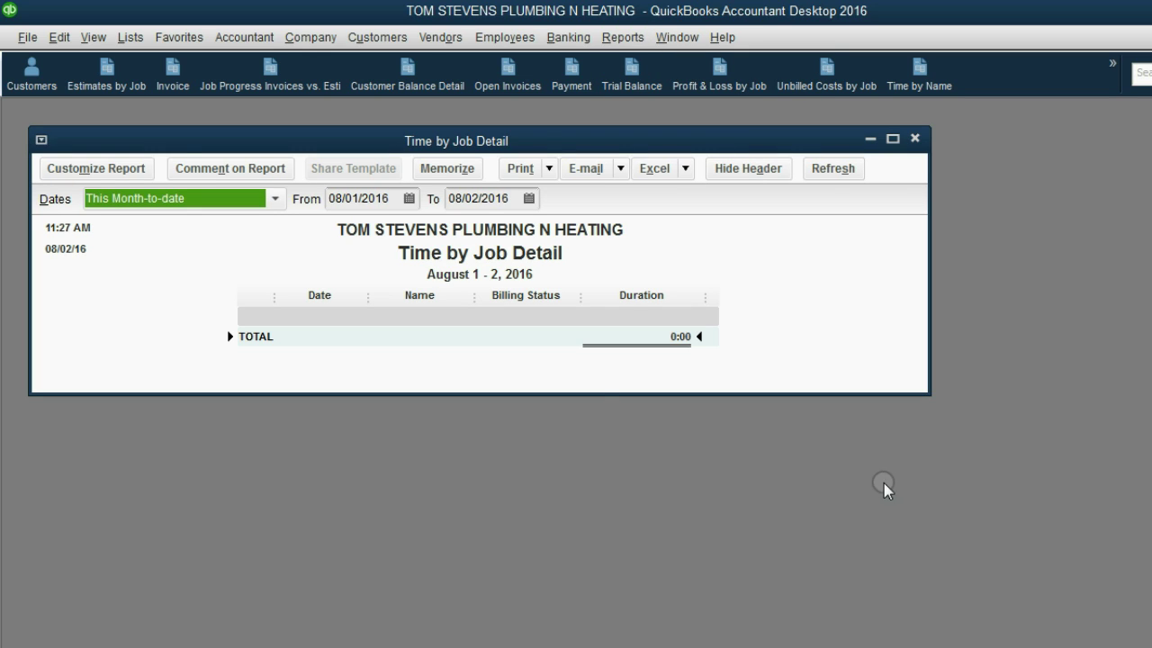
pyautogui.press('a')
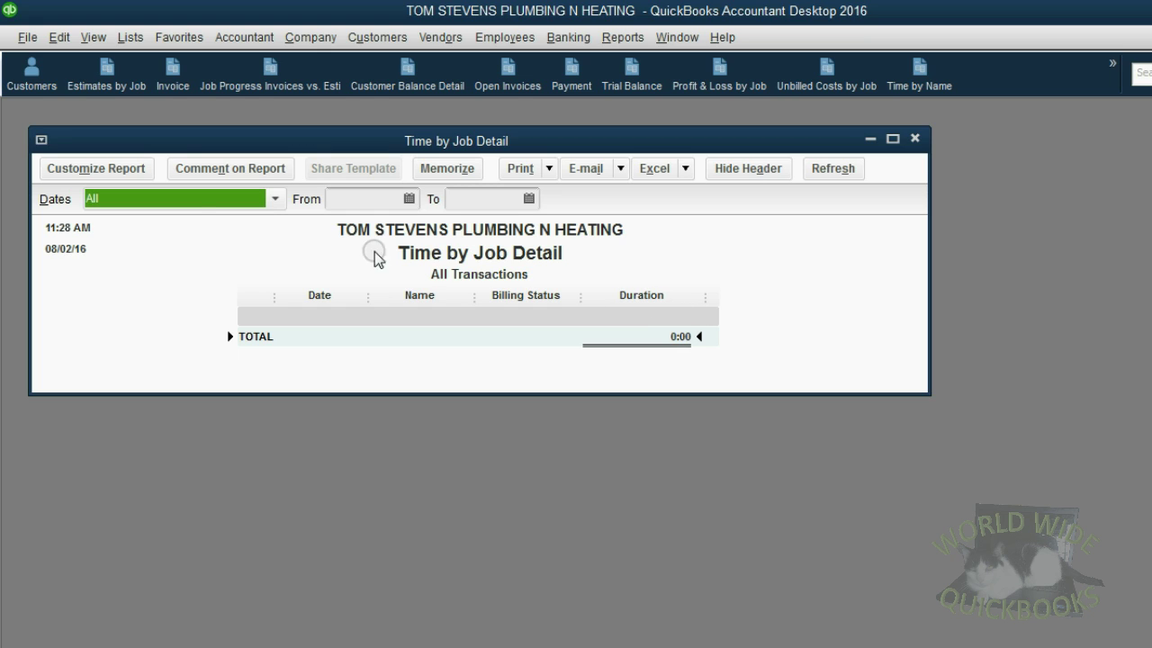
# Step: Customize the Time by Job Detail report to include the Notes column
pyautogui.click(113, 173)
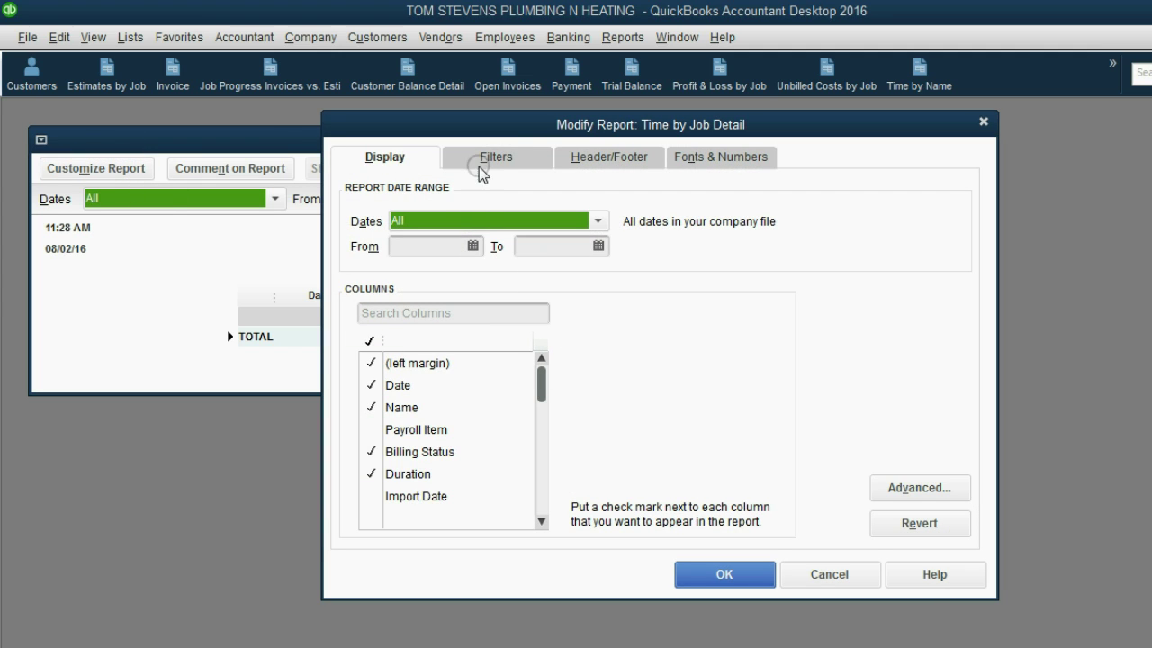
pyautogui.click(519, 162)
pyautogui.click(571, 159)
pyautogui.click(400, 162)
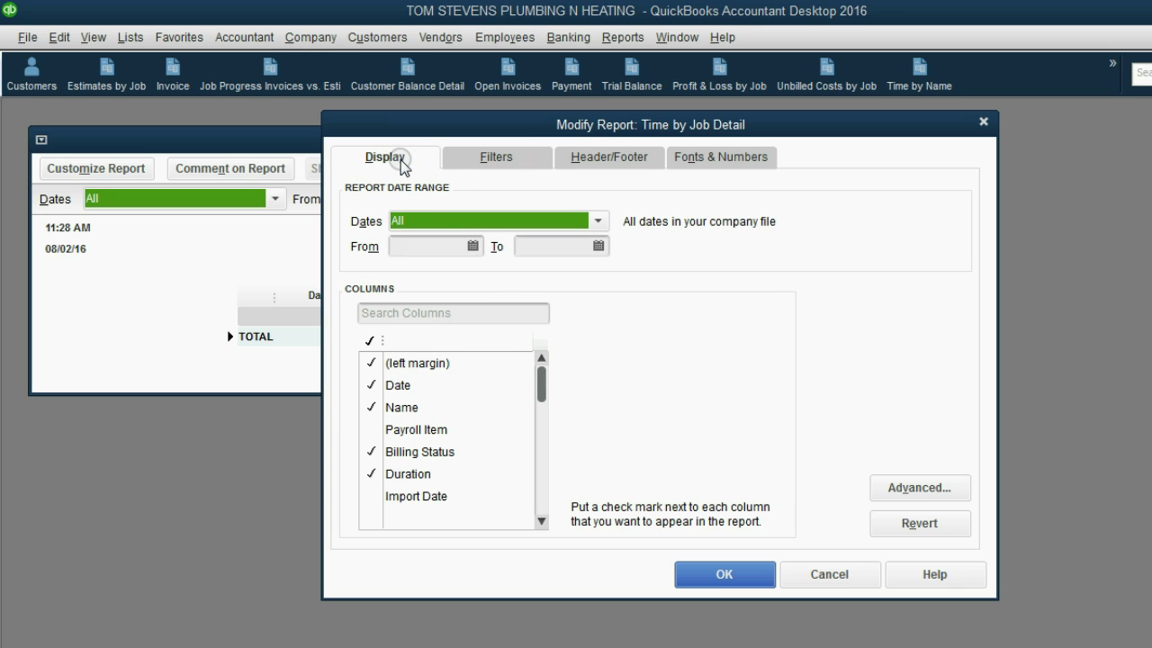
pyautogui.moveTo(540, 381); pyautogui.dragTo(532, 483)
pyautogui.click(370, 474)
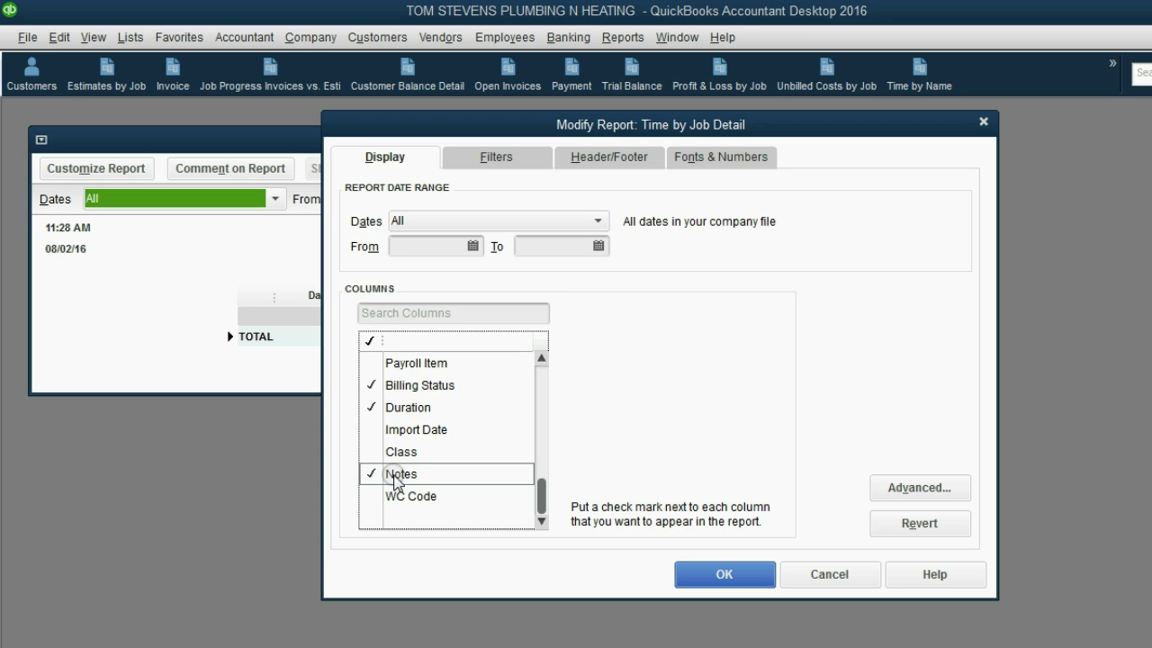
pyautogui.click(694, 574)
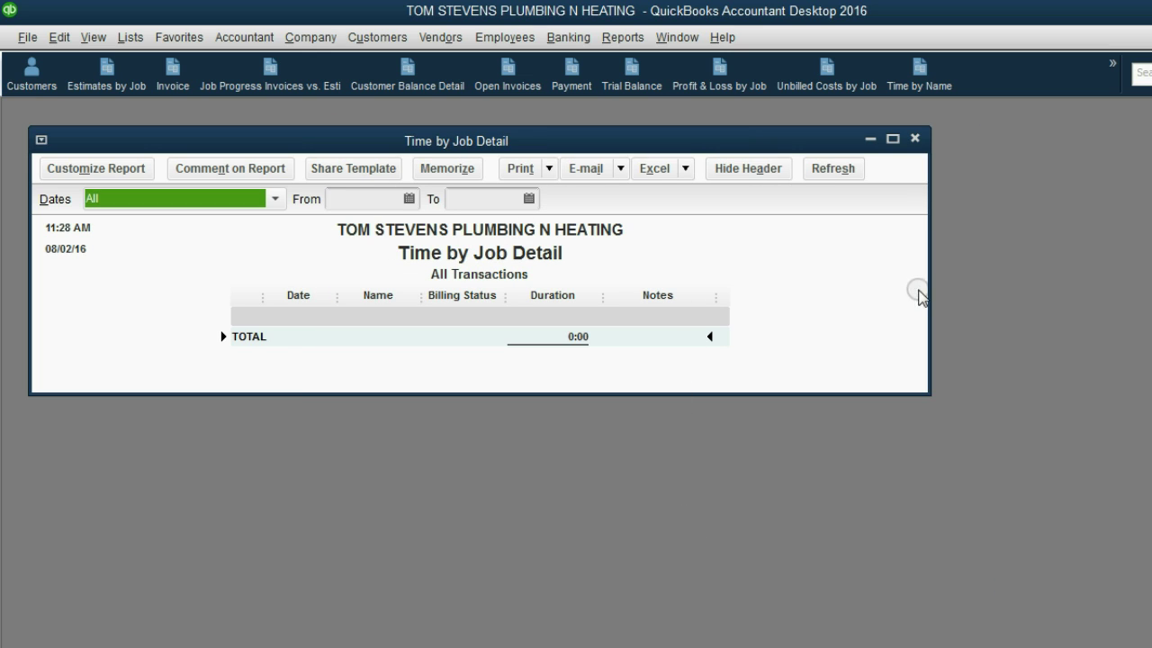
# Step: Widen the Time by Job Detail report window and its Notes column
pyautogui.moveTo(932, 293); pyautogui.dragTo(1051, 298)
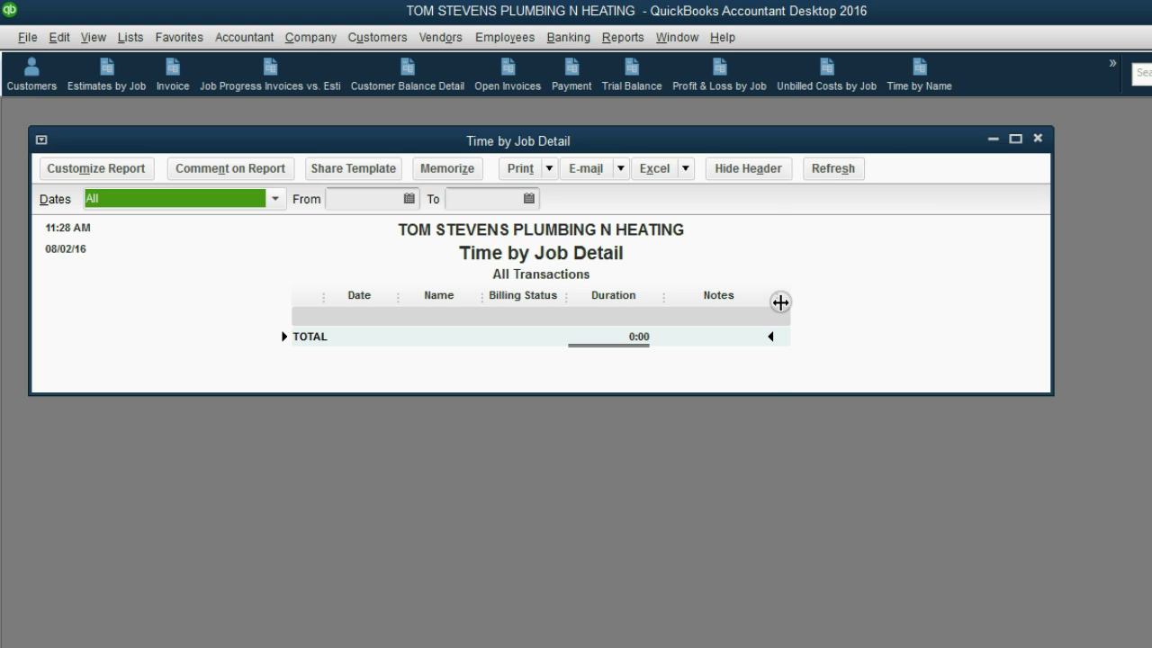
pyautogui.click(793, 302)
pyautogui.moveTo(860, 297)
pyautogui.mouseDown()
pyautogui.moveTo(887, 297)
pyautogui.moveTo(878, 308)
pyautogui.mouseUp()
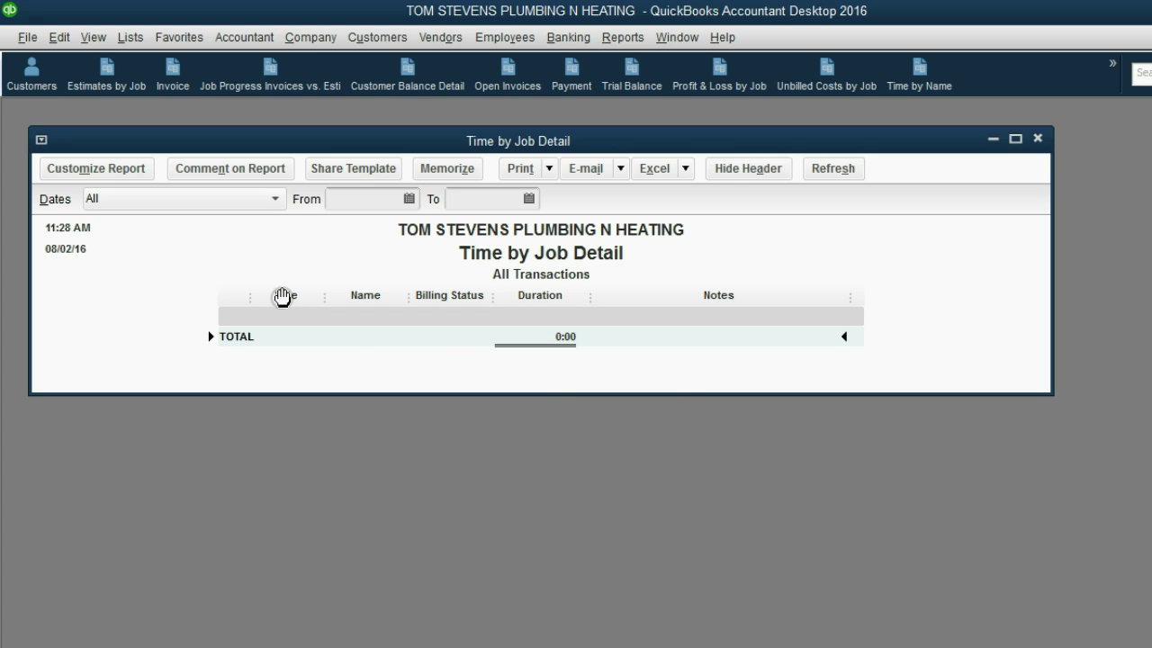
# Step: Add the Time by Job Detail report to the icon bar with its default label, and close the report
pyautogui.click(96, 41)
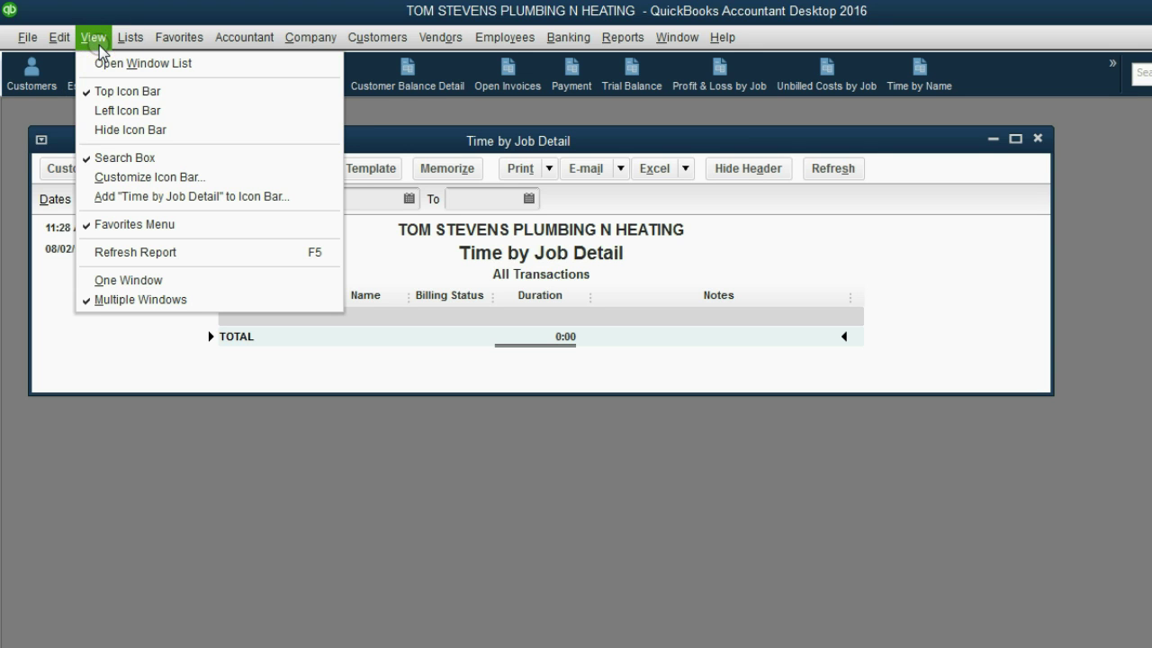
pyautogui.click(154, 198)
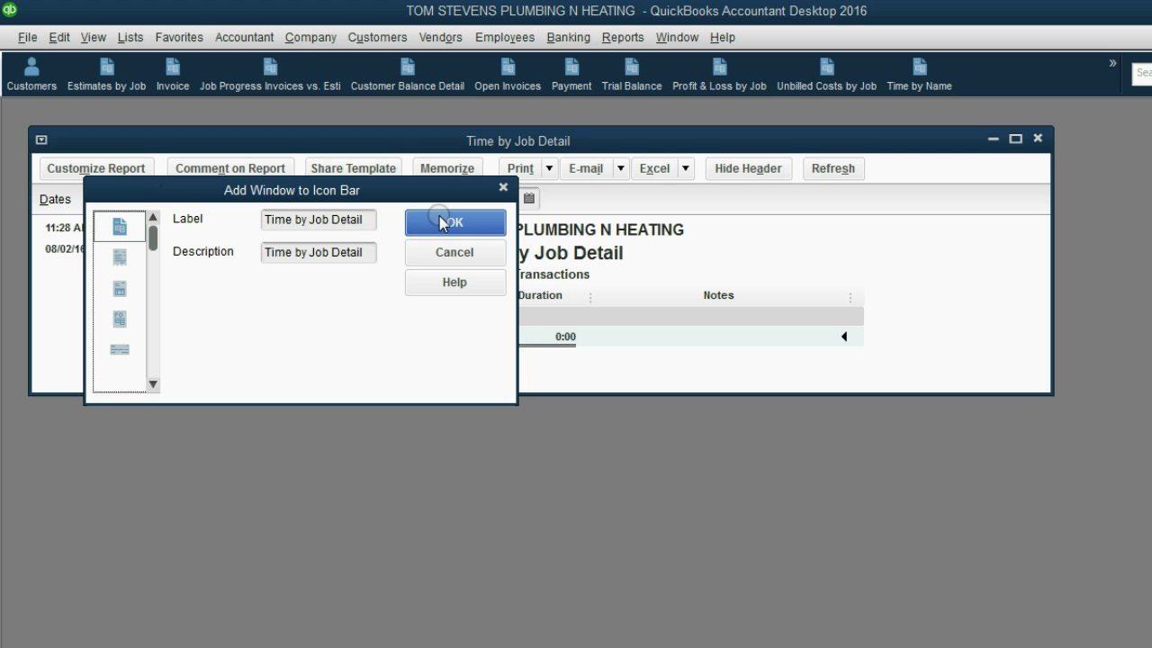
pyautogui.click(441, 222)
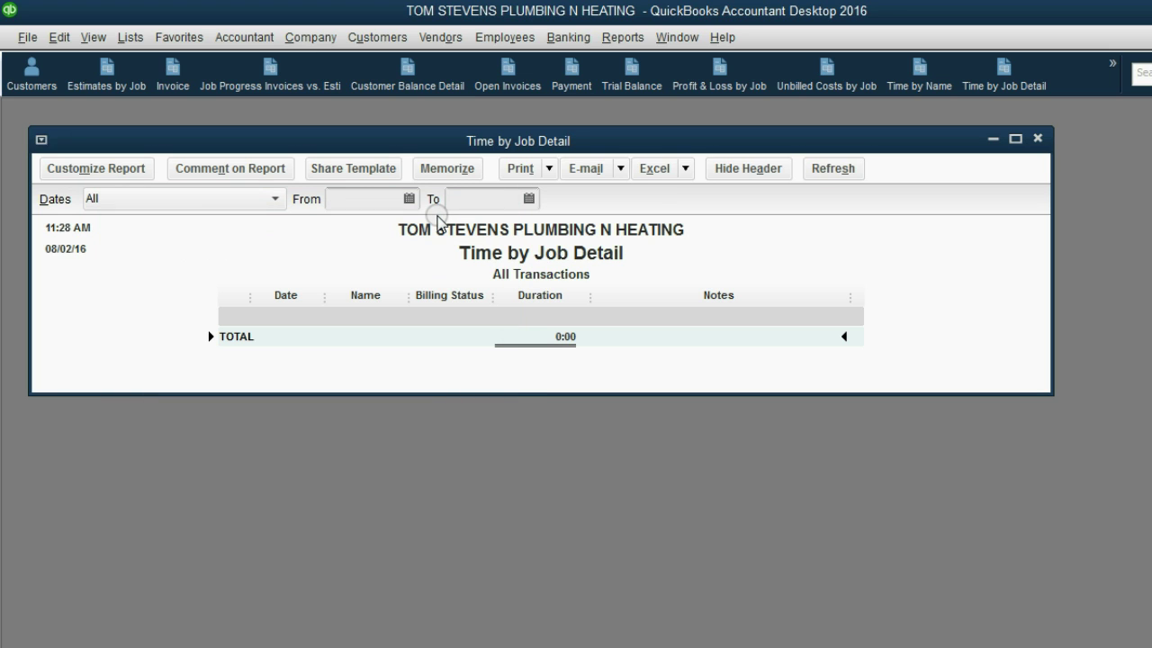
pyautogui.press('Escape')
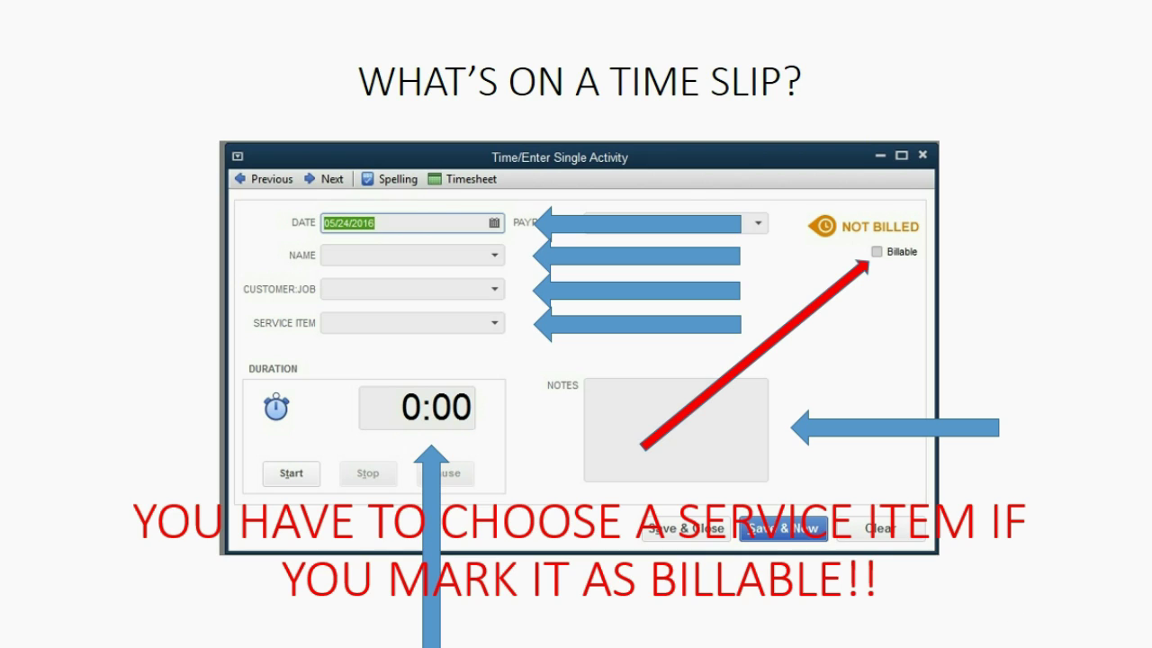
pyautogui.click(1061, 644)
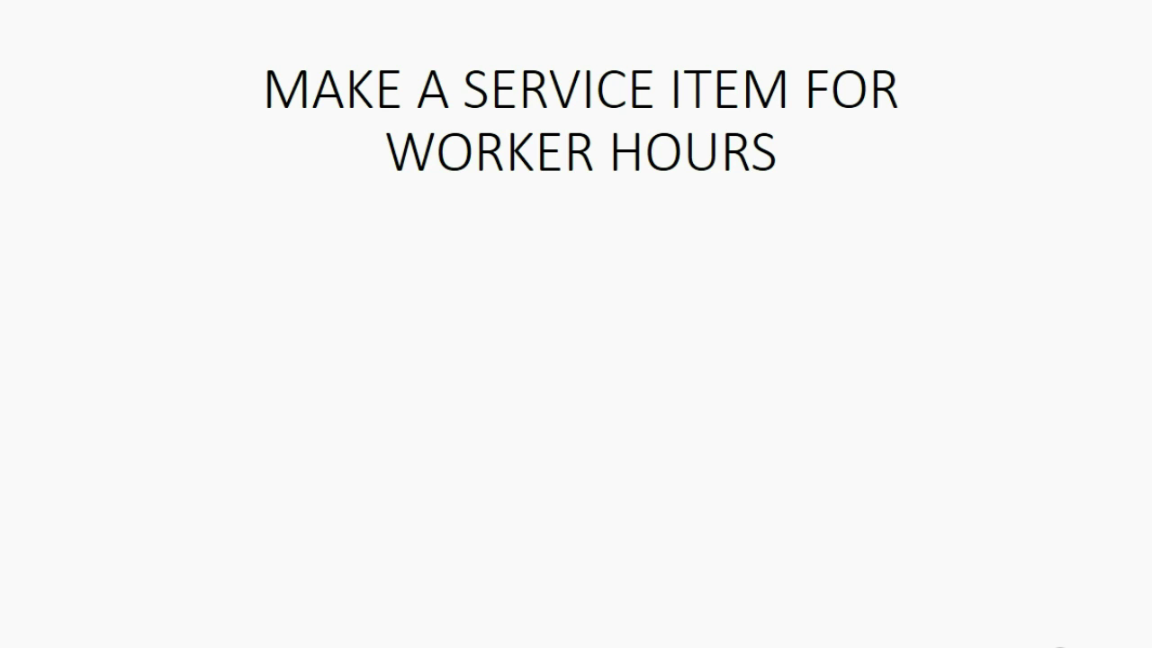
pyautogui.click(1067, 642)
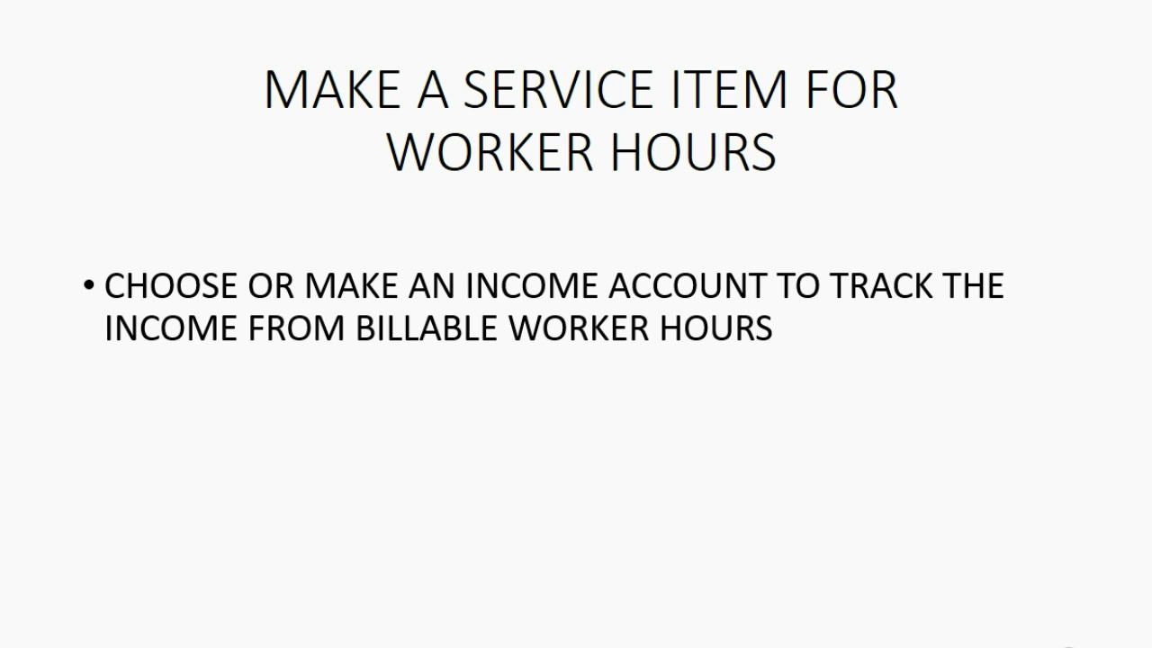
pyautogui.press('Right')
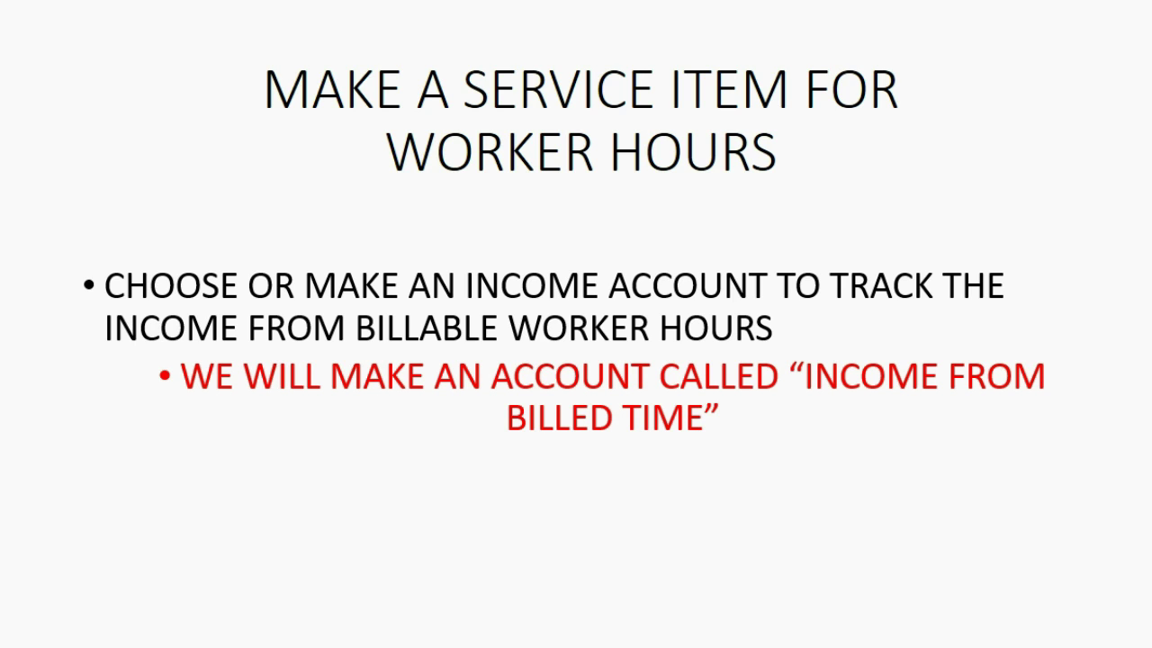
pyautogui.press('Right')
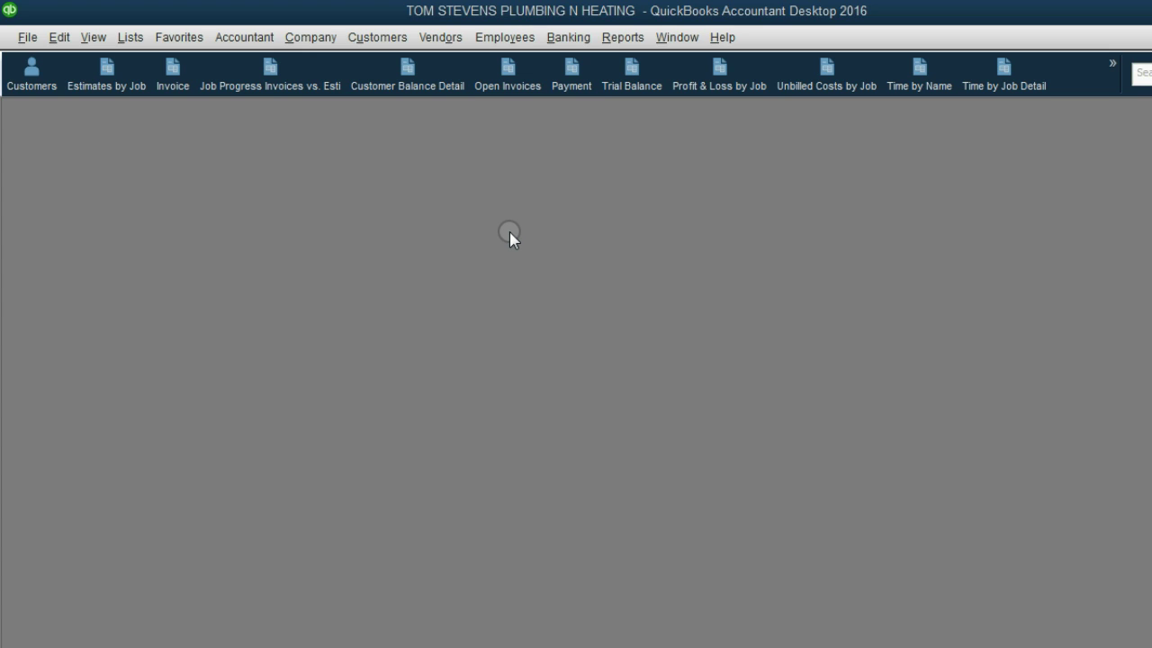
# Step: Start a new Service item in the Item List and name it BILLABLE STAFF TIME
pyautogui.click(127, 37)
pyautogui.click(144, 80)
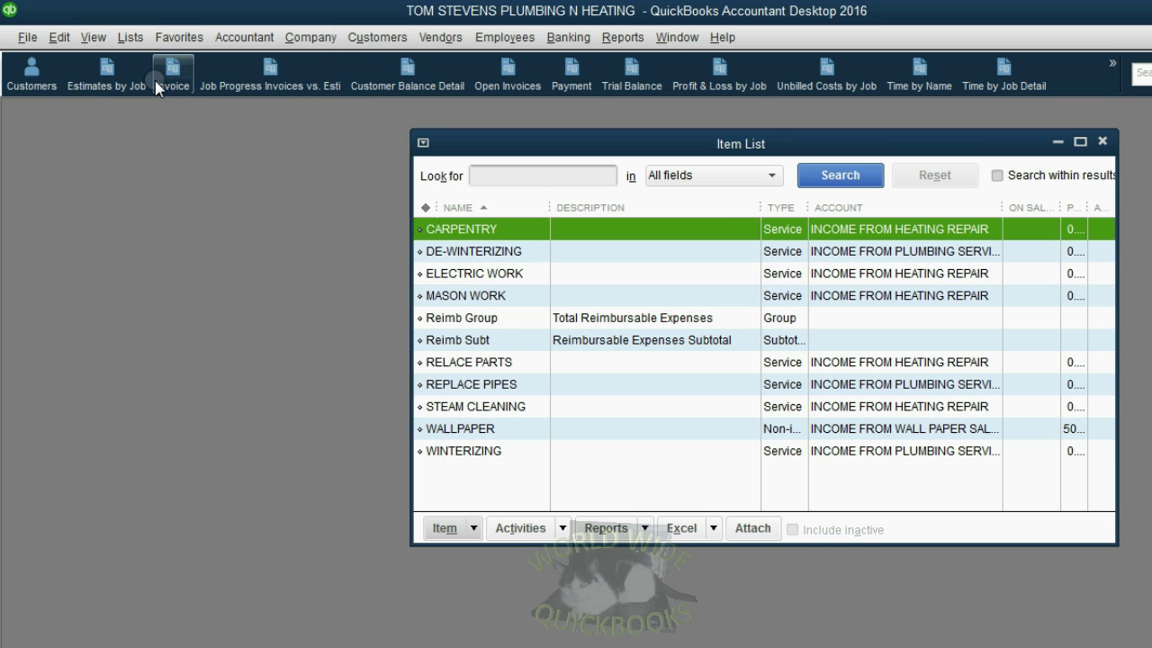
pyautogui.moveTo(450, 142); pyautogui.dragTo(371, 133)
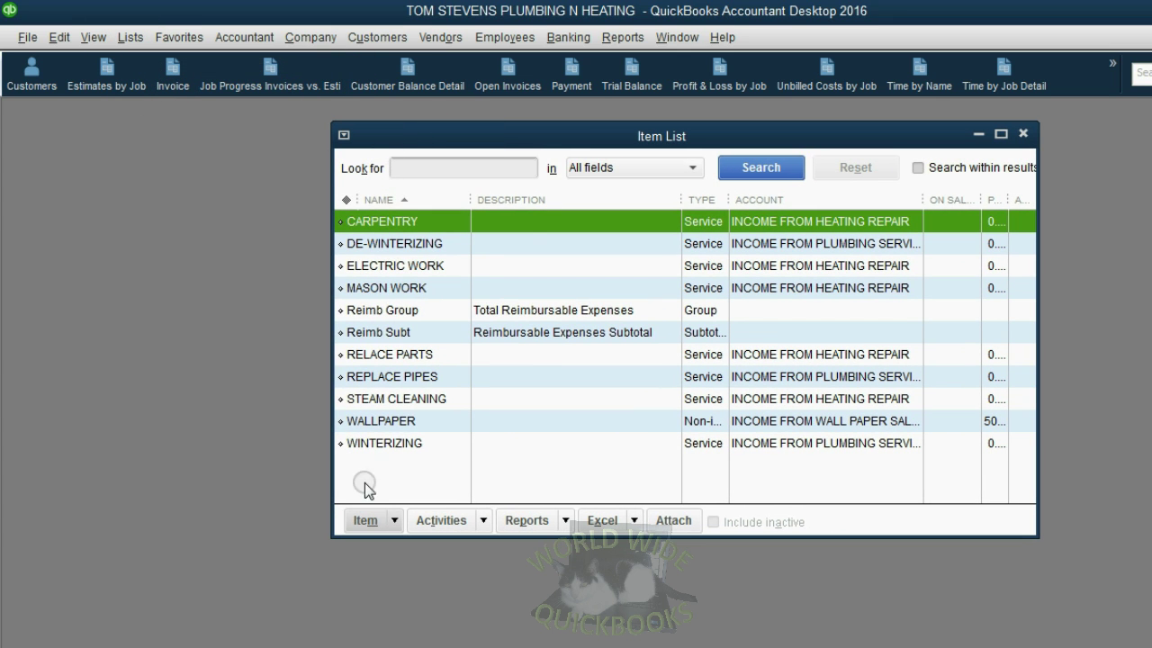
pyautogui.click(366, 520)
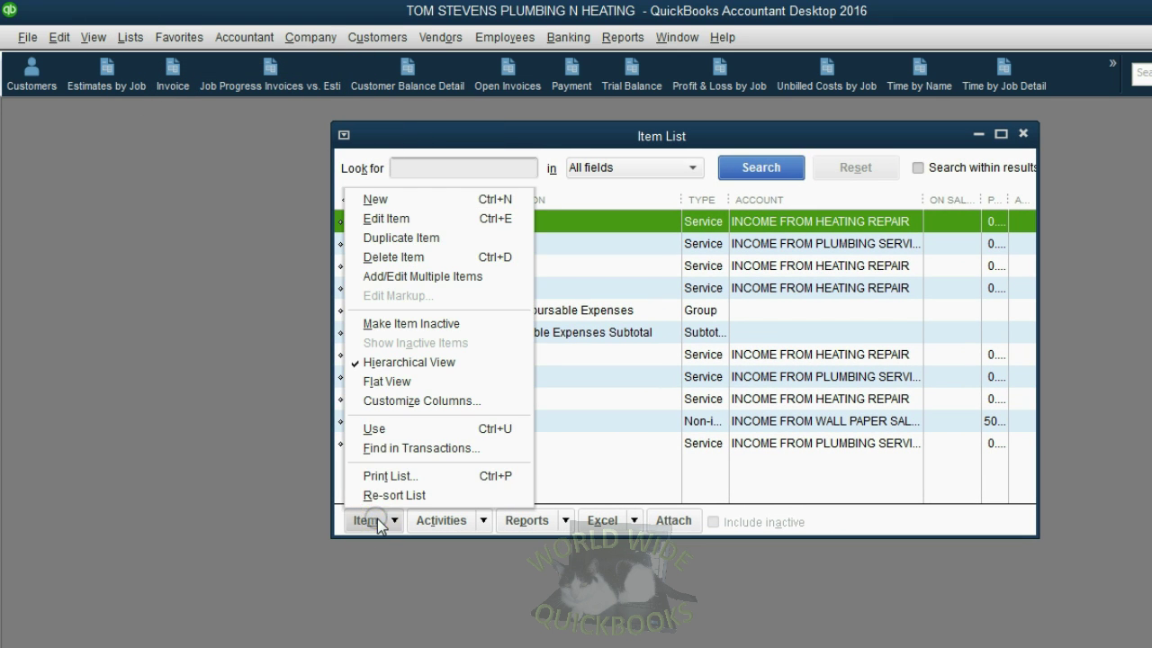
pyautogui.click(403, 202)
pyautogui.click(372, 275)
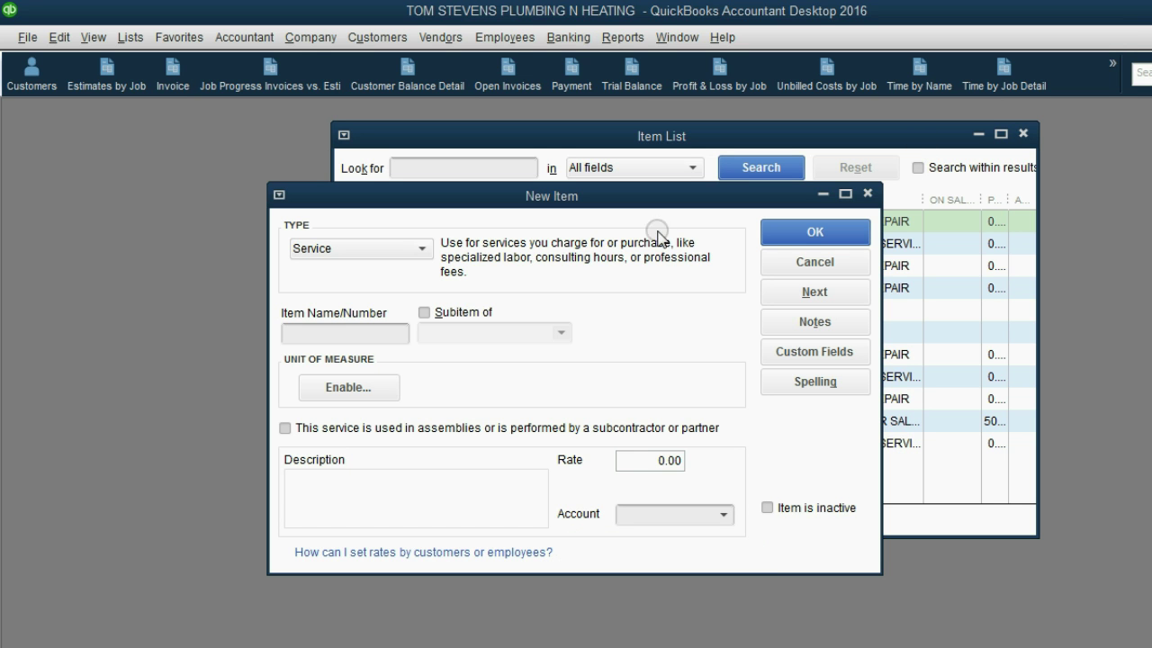
pyautogui.click(369, 333)
pyautogui.write('BILLABLE STAFF TIME')
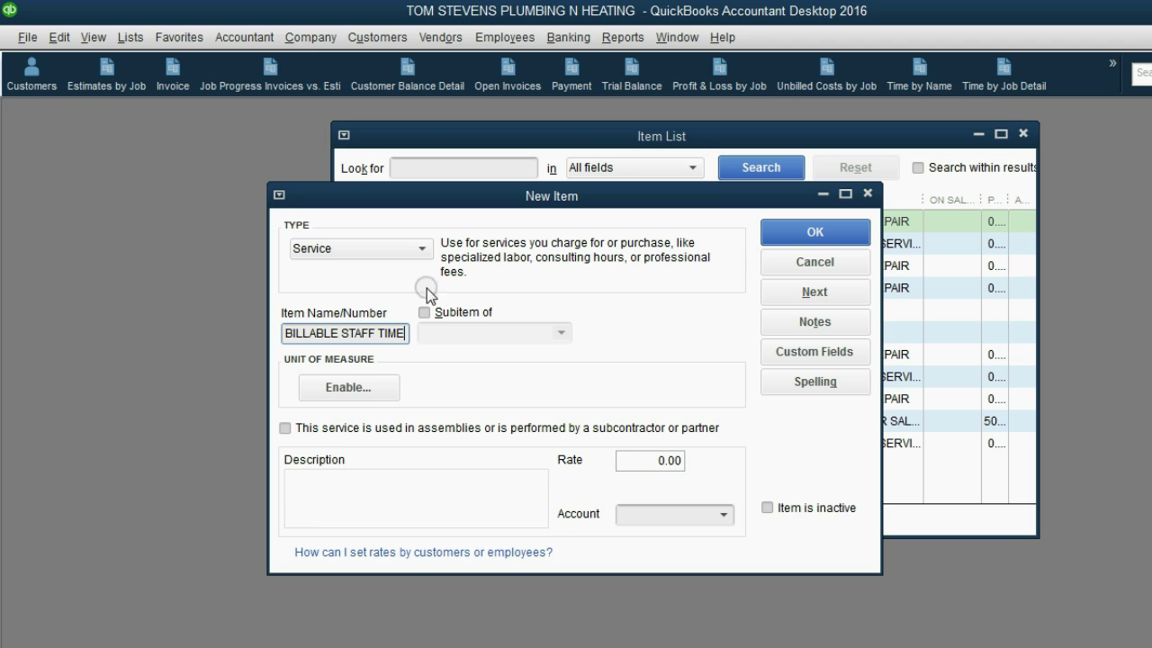
pyautogui.click(640, 459)
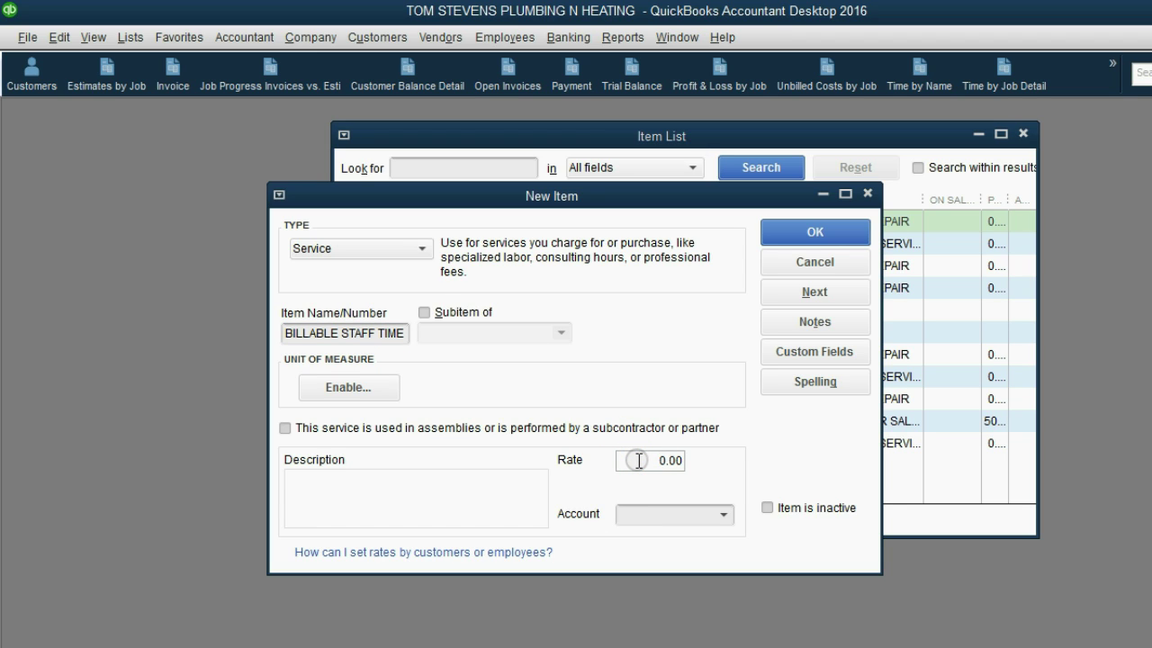
# Step: Assign the item a newly created Income account named INCOME FROM BILLED TIME, and save the item
pyautogui.click(723, 516)
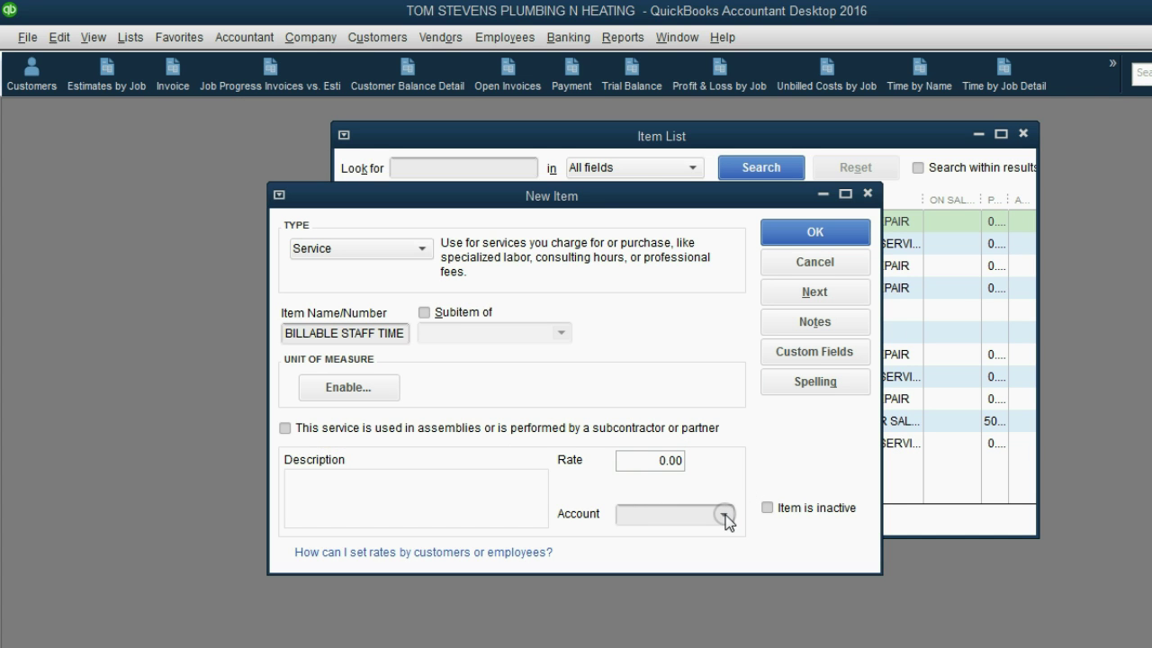
pyautogui.click(724, 515)
pyautogui.scroll(3, 784, 428)
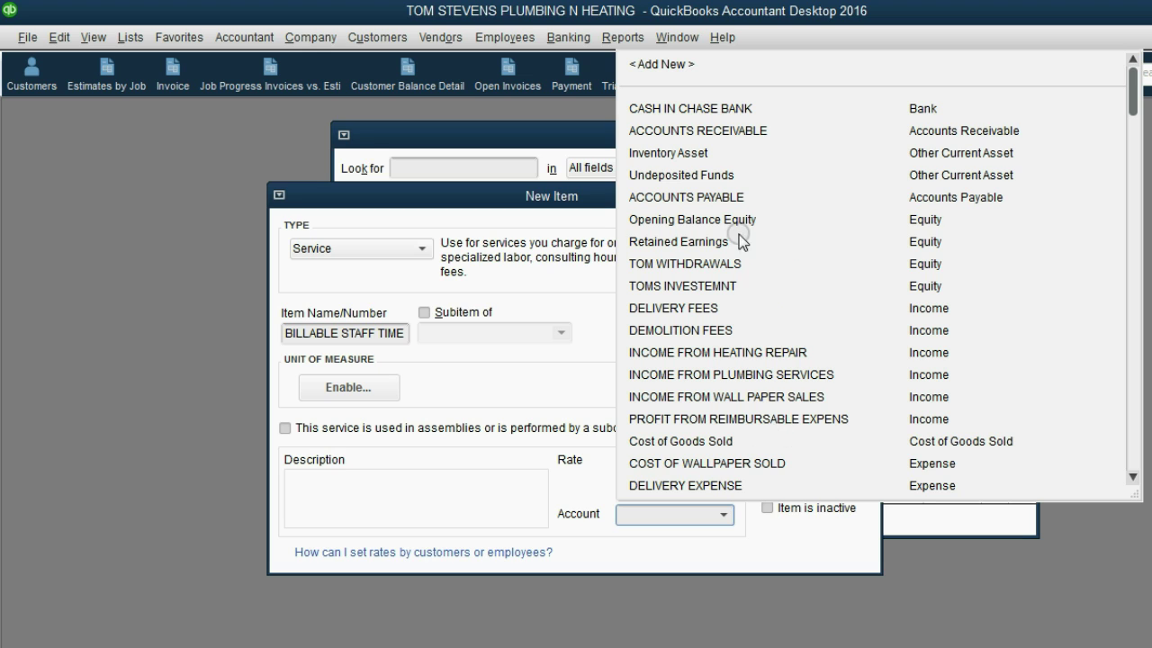
pyautogui.click(694, 65)
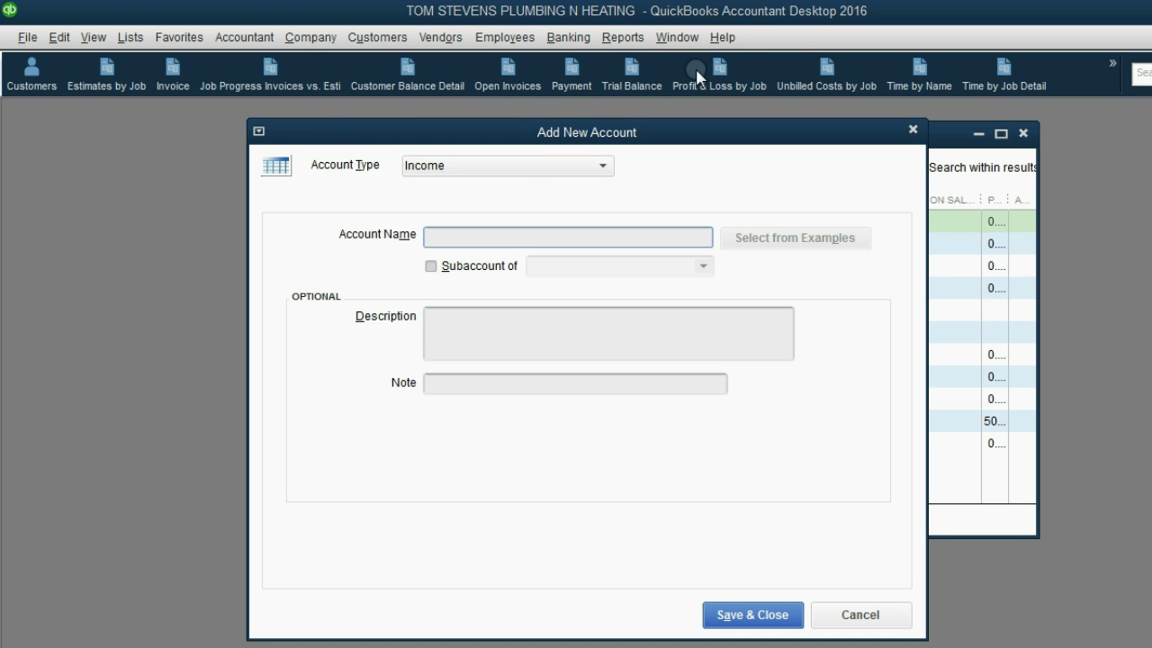
pyautogui.click(521, 166)
pyautogui.click(521, 168)
pyautogui.click(507, 237)
pyautogui.write('INCOME FROM BILLED TIME')
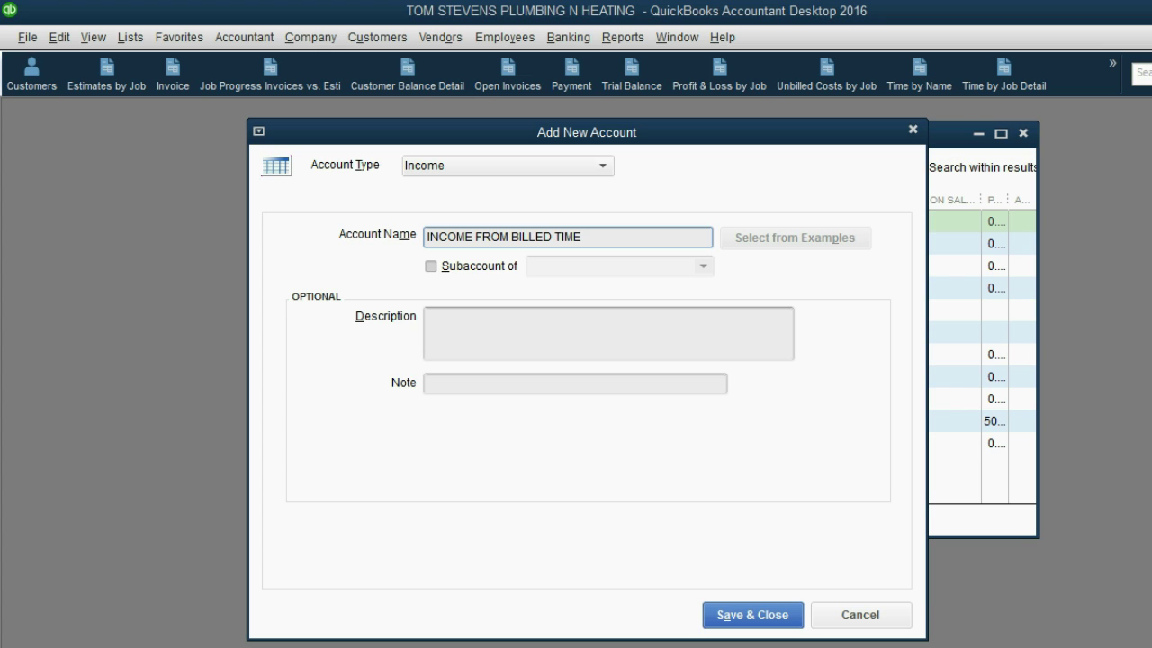
pyautogui.click(771, 615)
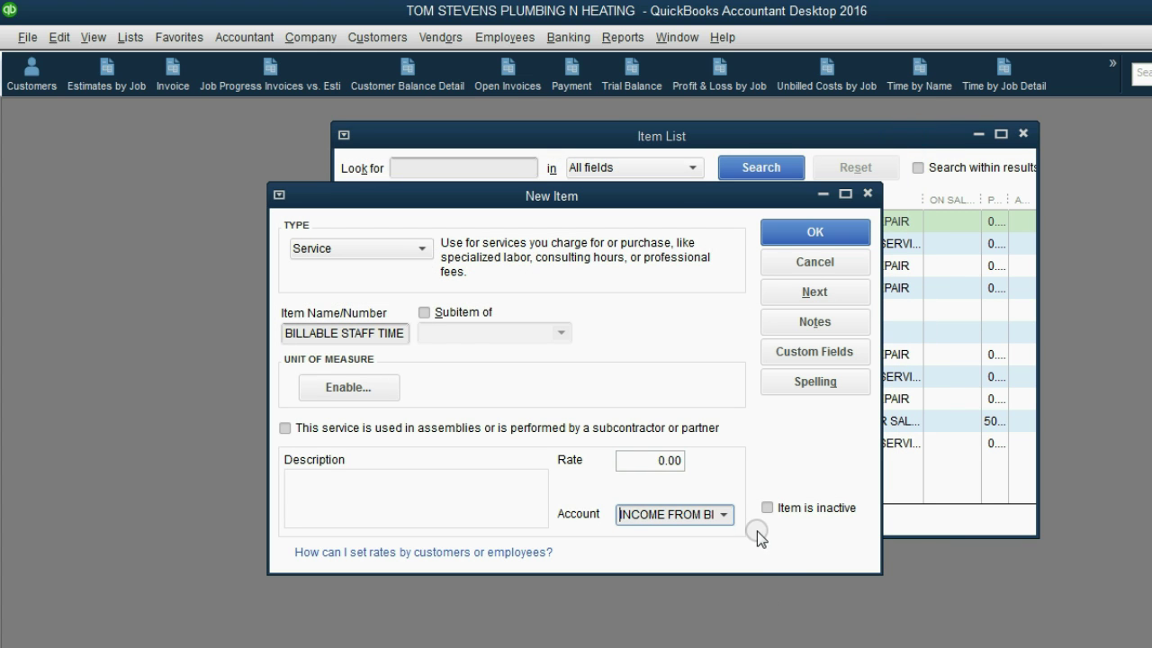
pyautogui.click(792, 232)
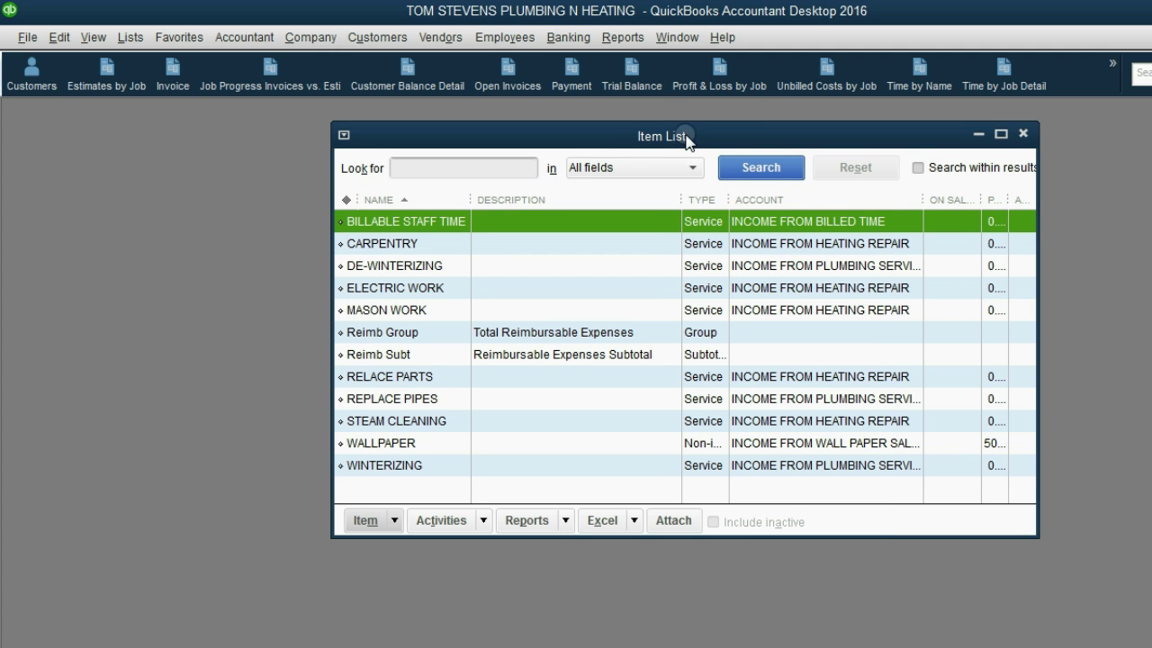
pyautogui.moveTo(686, 134); pyautogui.dragTo(641, 140)
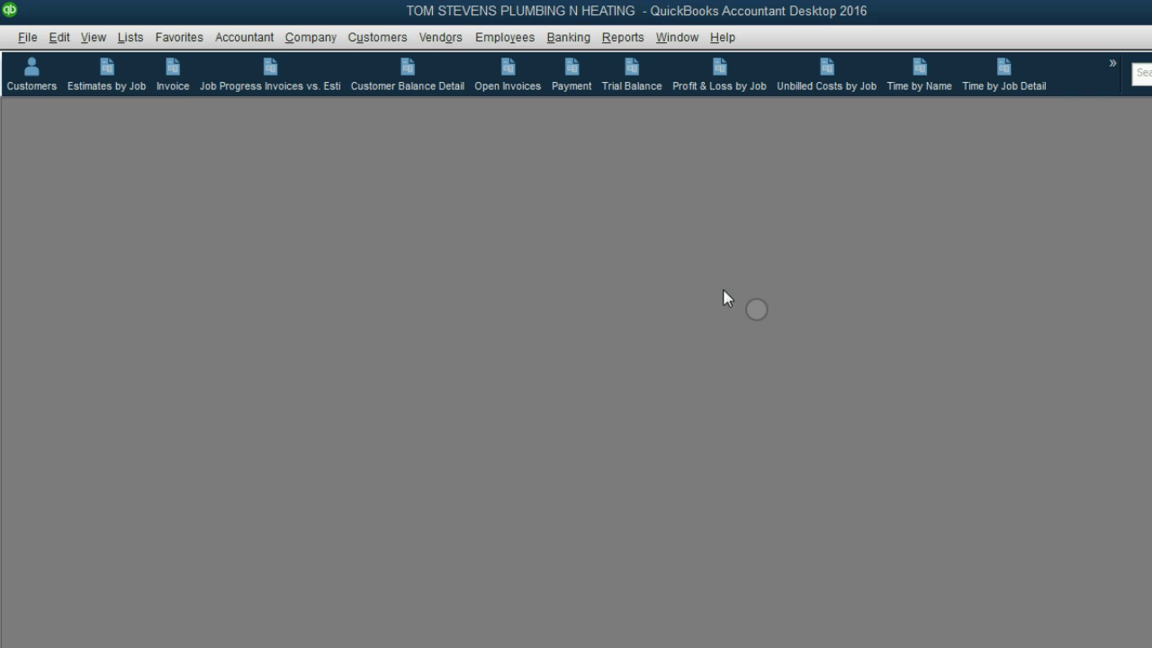
# Step: Open a new single-activity time entry and date it 04/10/2017
pyautogui.click(375, 36)
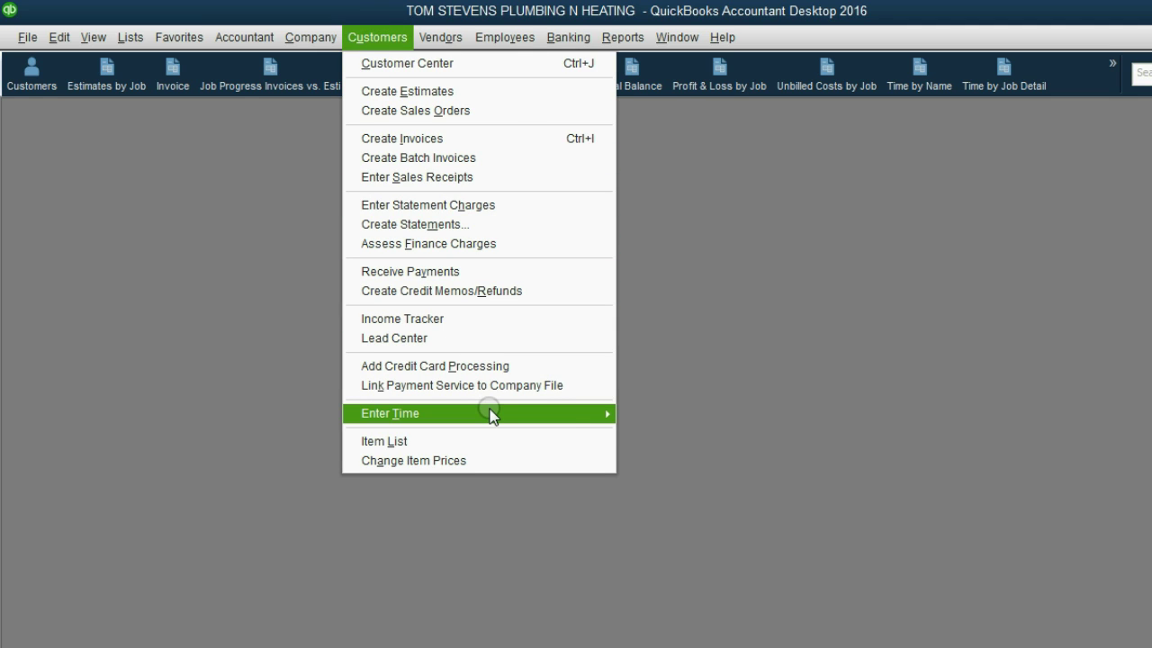
pyautogui.moveTo(488, 413)
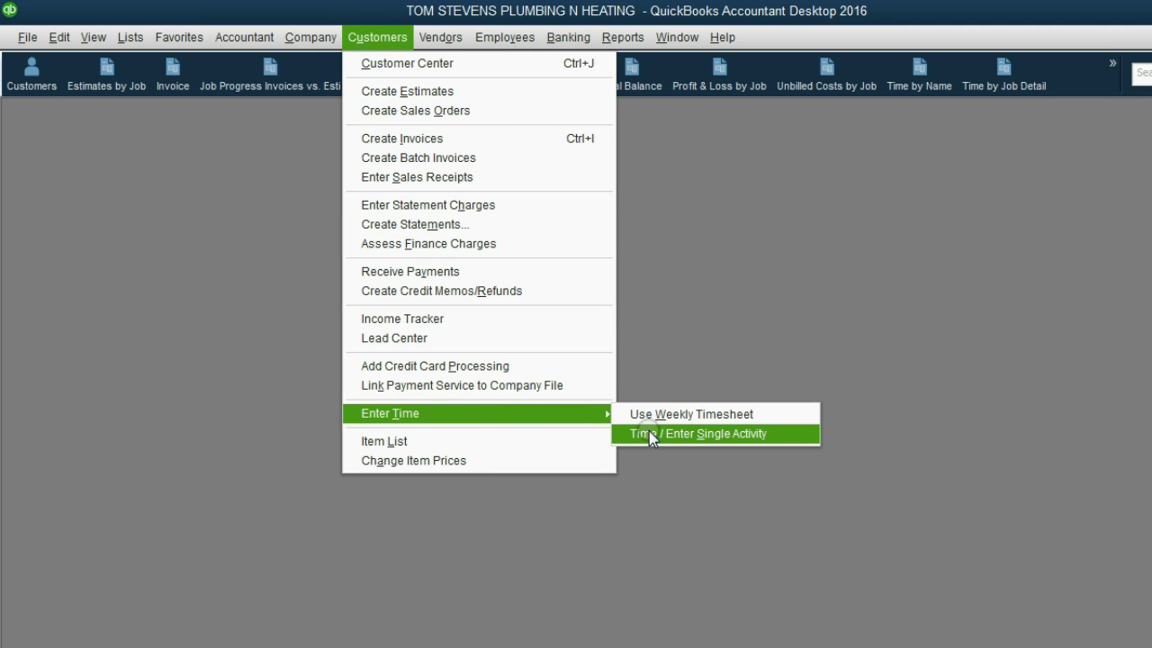
pyautogui.click(689, 438)
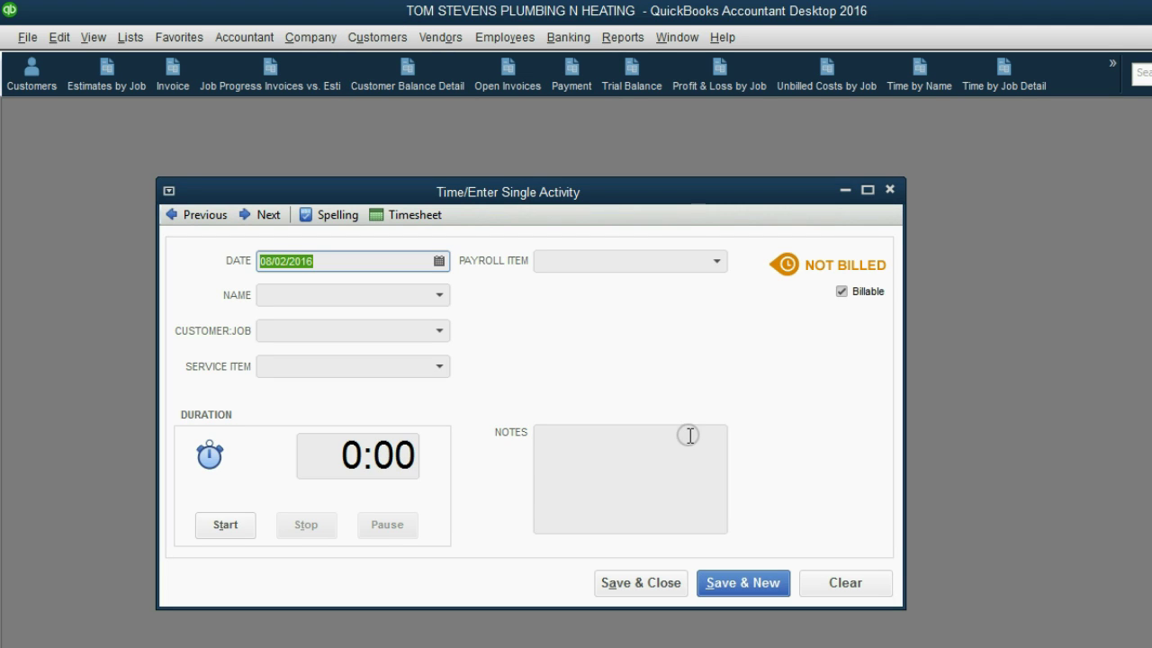
pyautogui.click(441, 263)
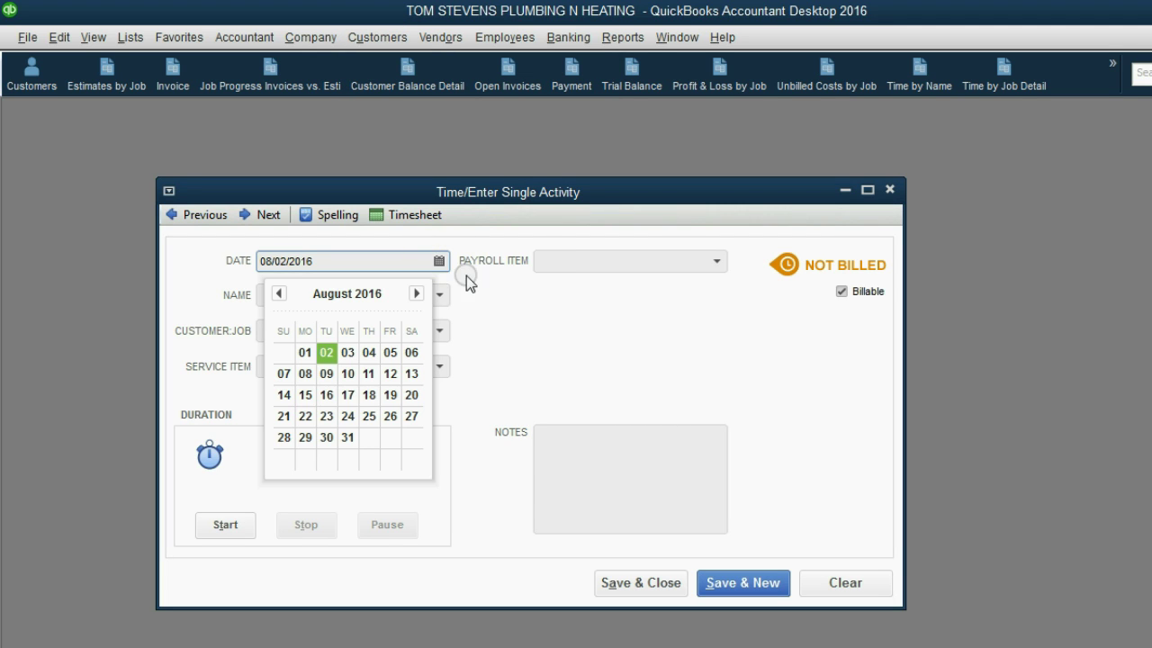
pyautogui.click(418, 295)
pyautogui.click(417, 294)
pyautogui.click(417, 294)
pyautogui.click(417, 294)
pyautogui.click(417, 294)
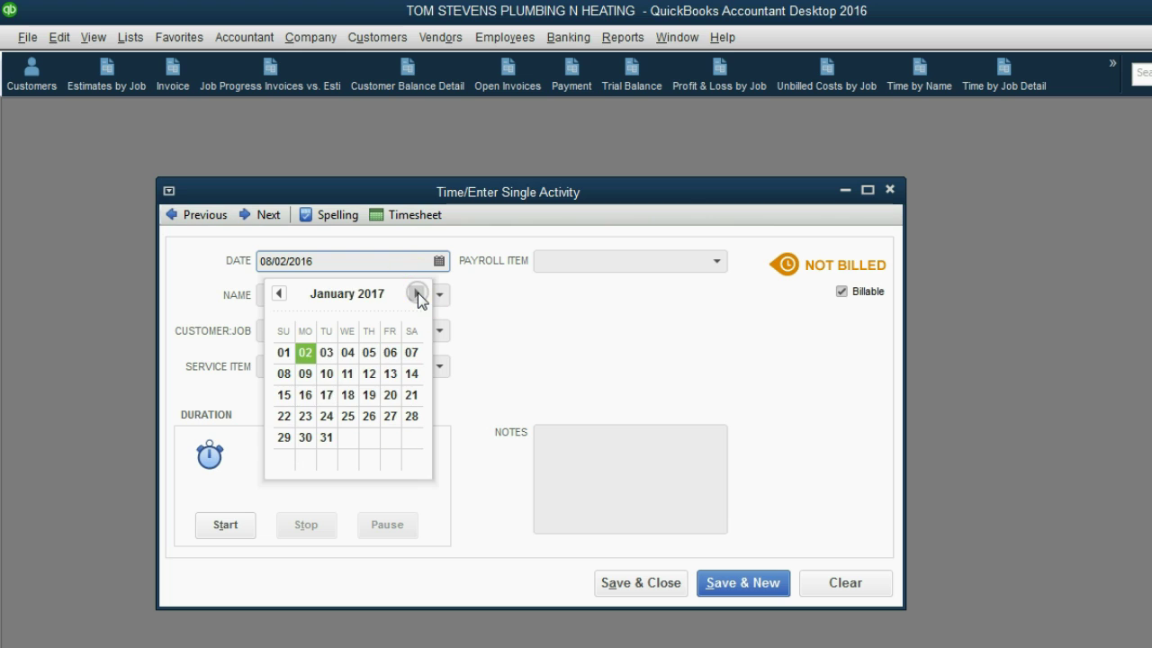
pyautogui.click(417, 295)
pyautogui.click(417, 294)
pyautogui.click(416, 294)
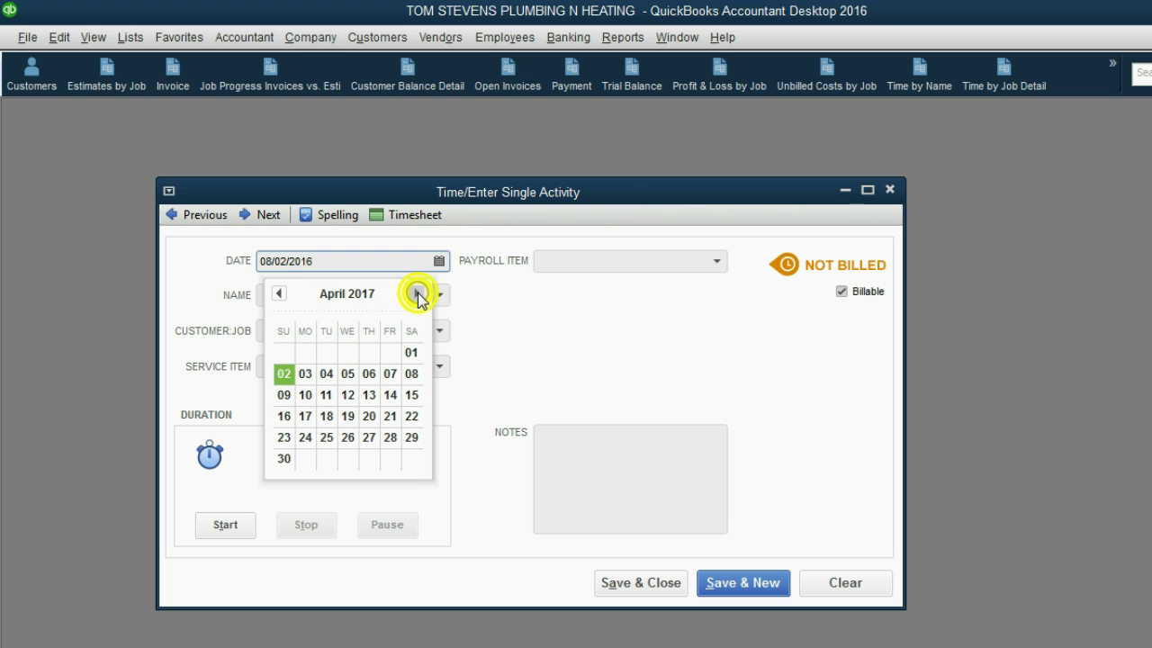
pyautogui.click(305, 395)
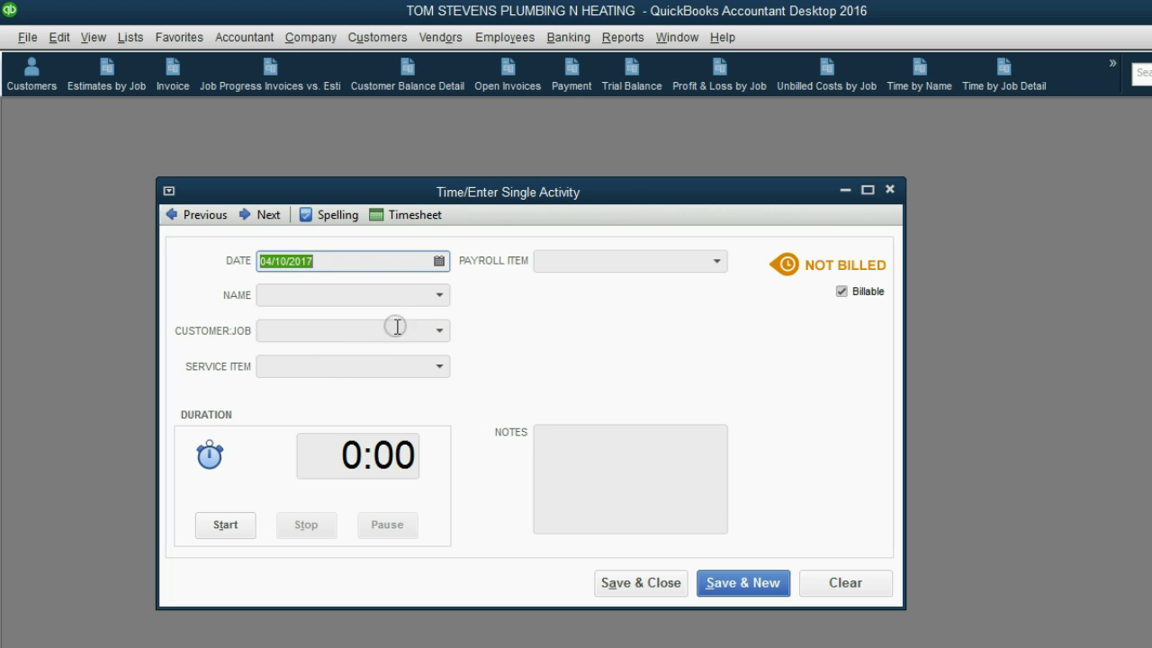
# Step: Assign the entry to the worker vendor listed just above STAPLES and to job BROWN CO:HANSON PLACE, with a duration of 8:00
pyautogui.click(438, 297)
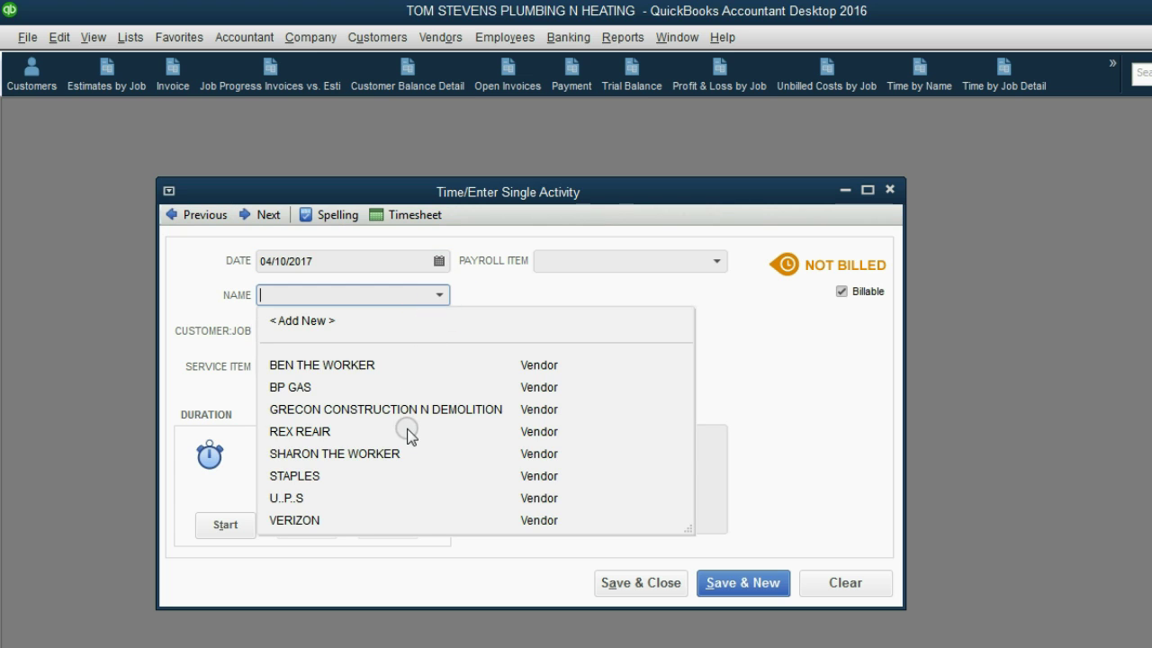
pyautogui.click(406, 454)
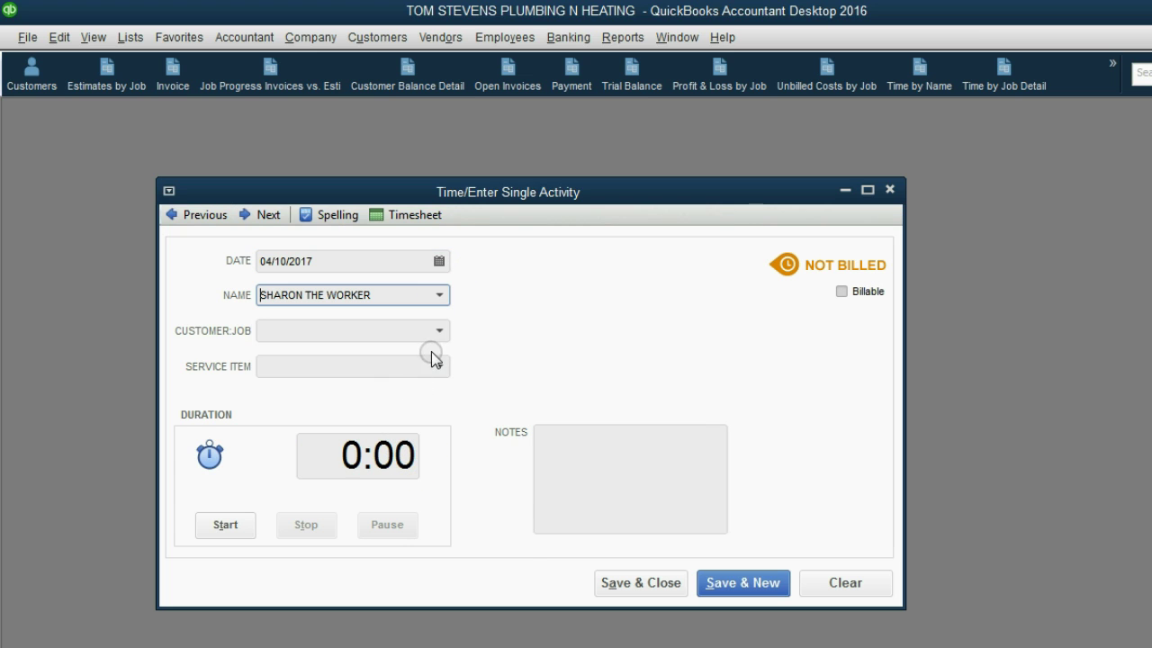
pyautogui.click(440, 329)
pyautogui.click(415, 415)
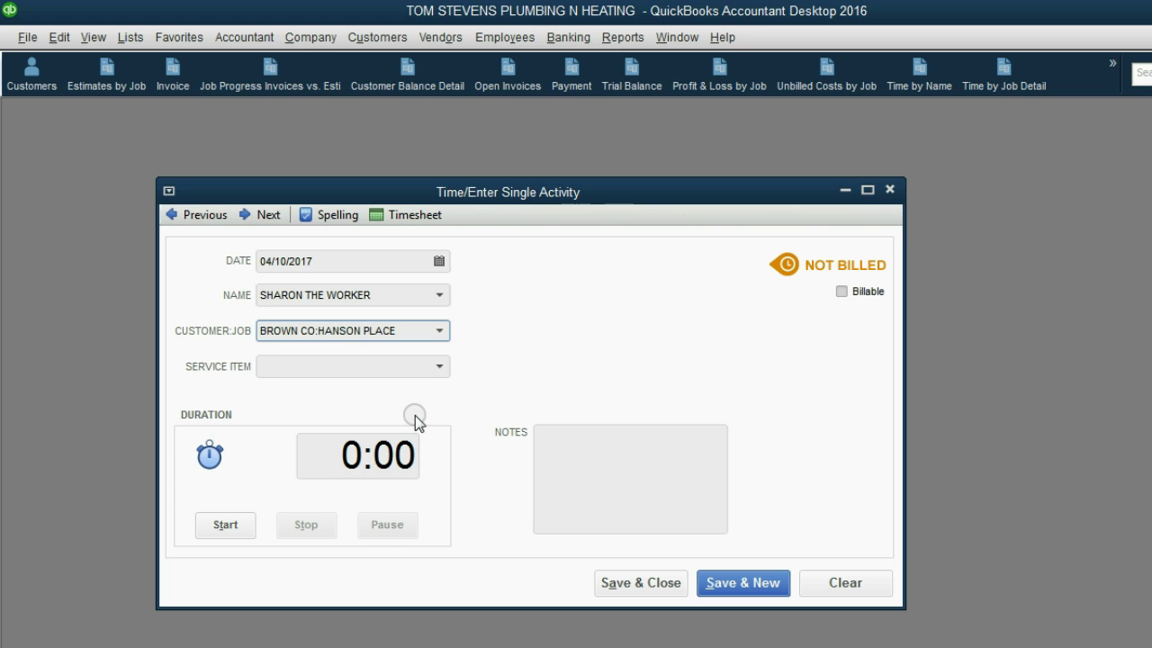
pyautogui.click(407, 367)
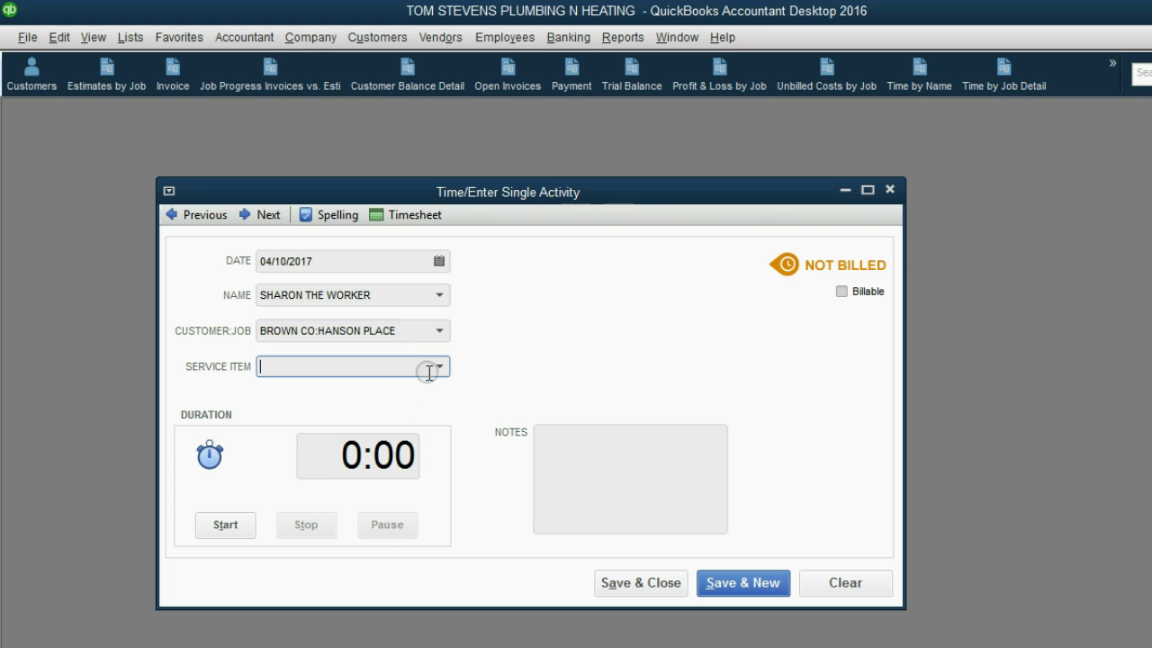
pyautogui.moveTo(339, 457); pyautogui.dragTo(361, 455)
pyautogui.write('8')
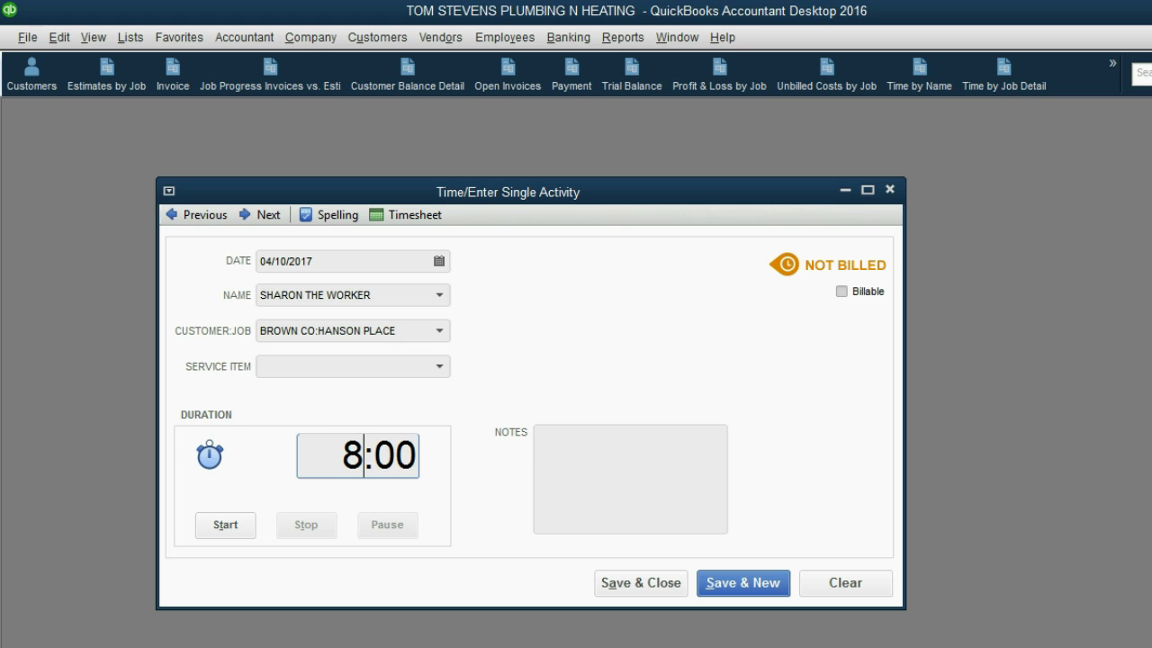
# Step: Add the note "WOW THIS WAS A DIFFICULT JOB !!!" to the time entry, and save and close it
pyautogui.click(593, 454)
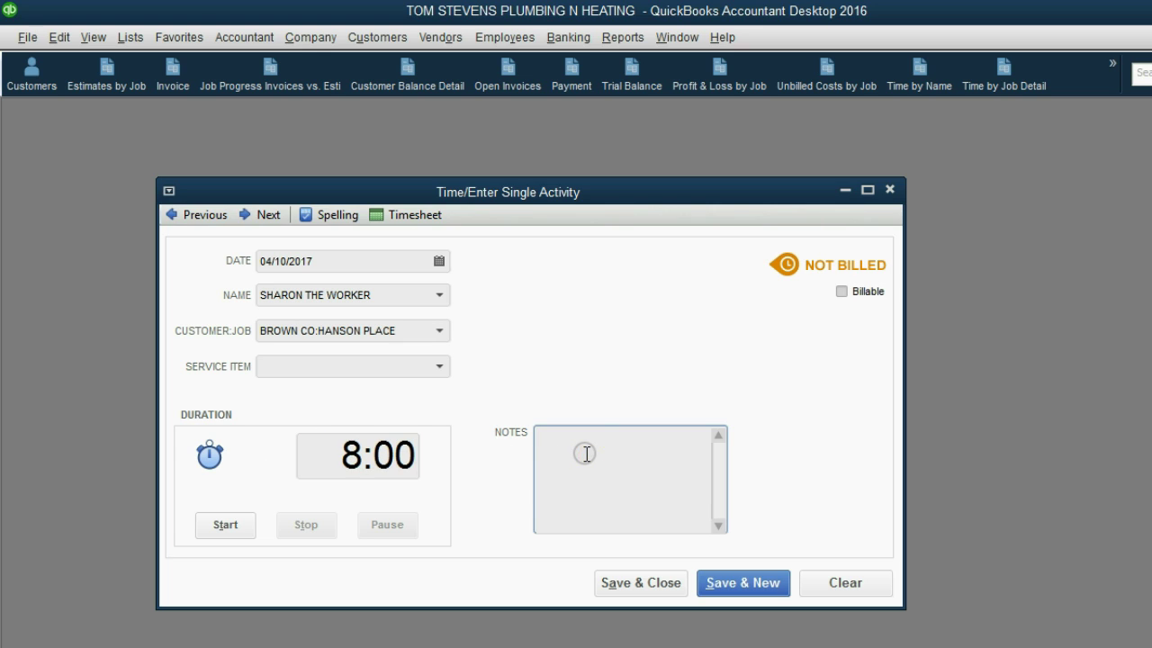
pyautogui.write('WOW')
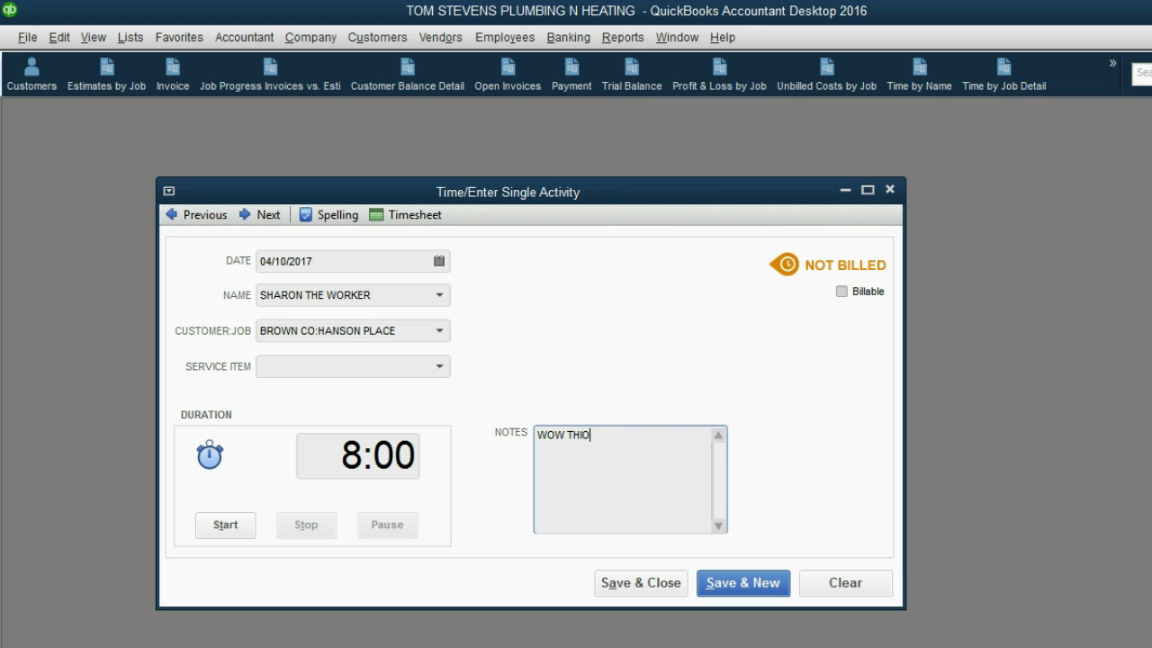
pyautogui.write(' THIS WAS A DIFFICULT JOB !!!')
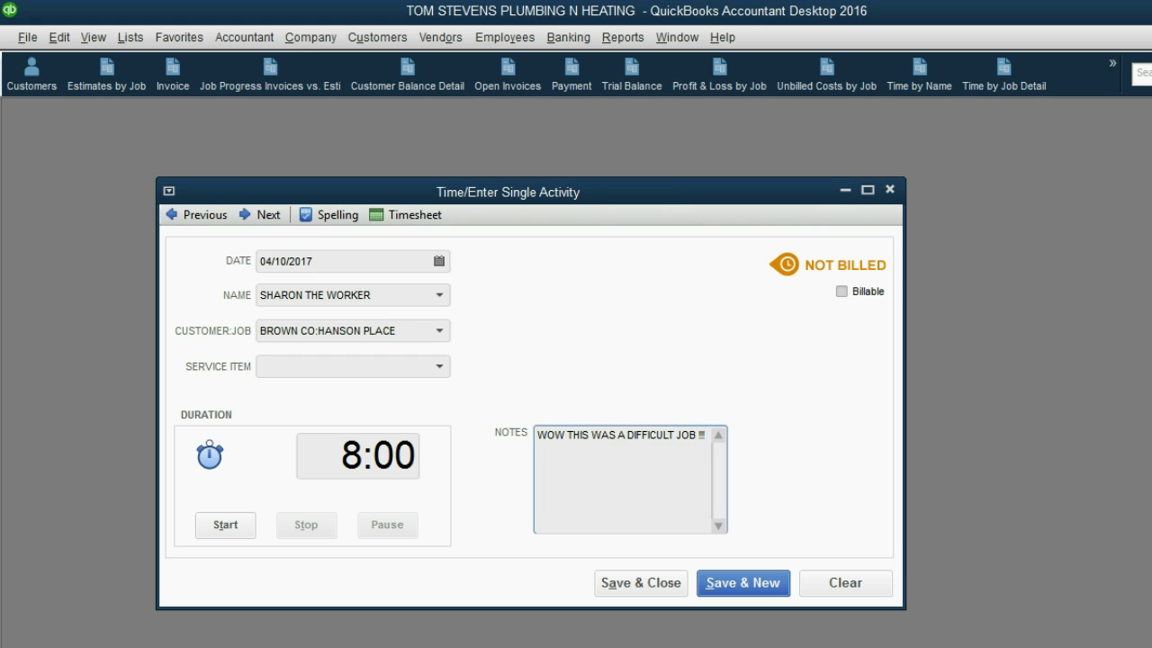
pyautogui.click(601, 469)
pyautogui.click(657, 585)
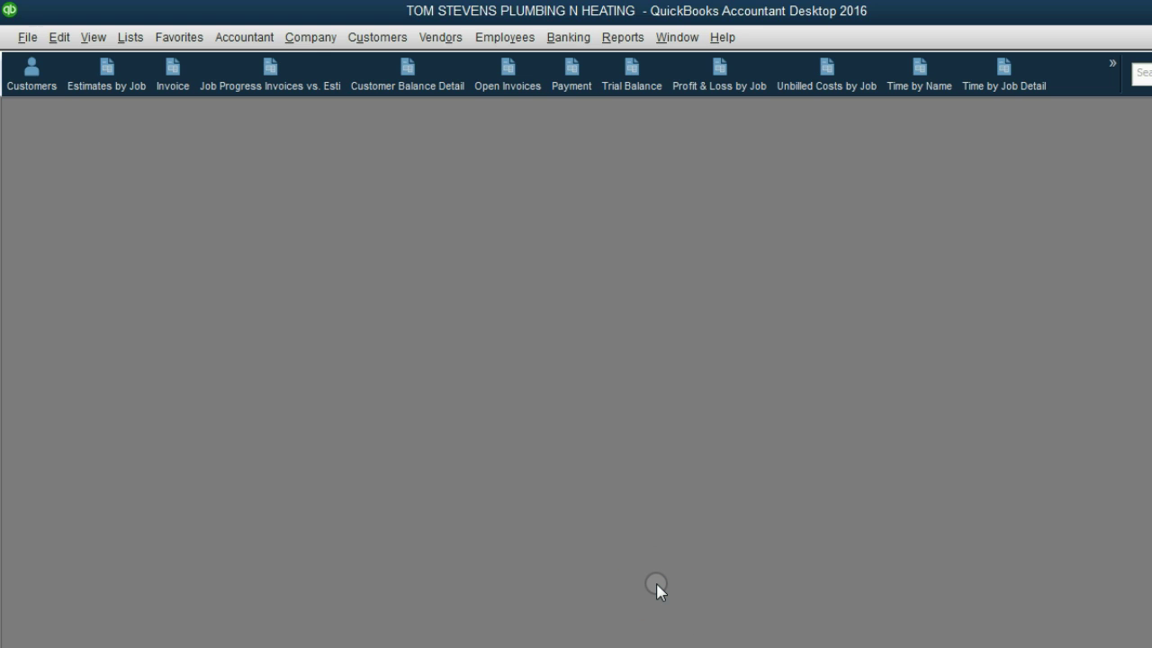
# Step: Review the Time by Name report, collapse the worker's job breakdown, and close the report
pyautogui.click(926, 86)
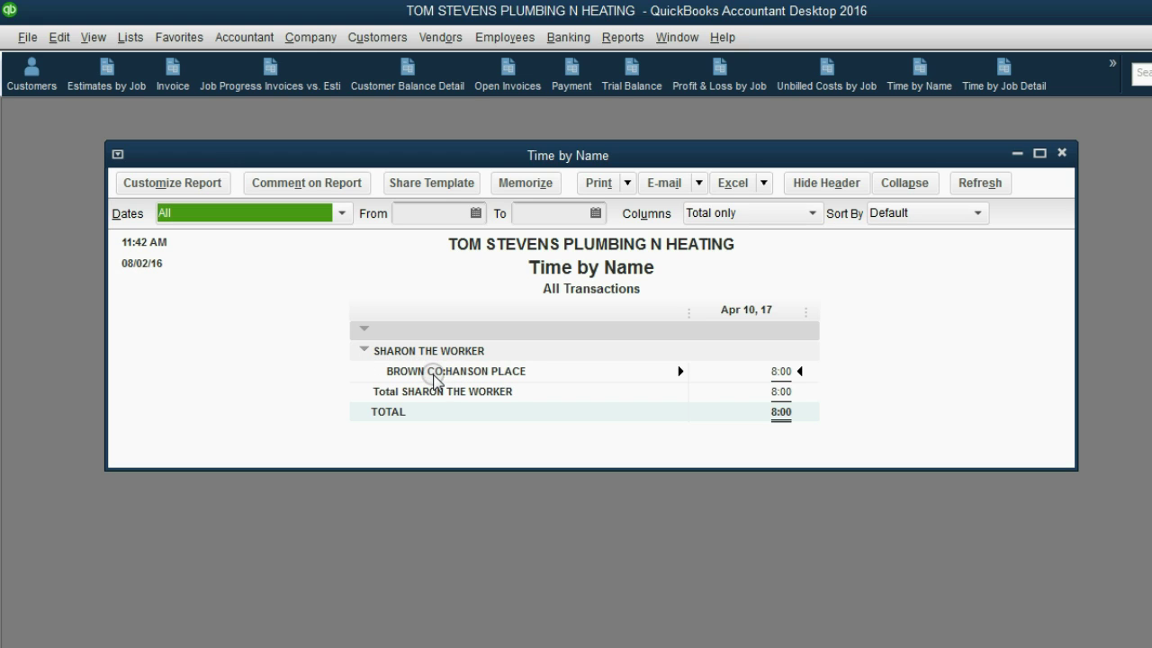
pyautogui.click(365, 350)
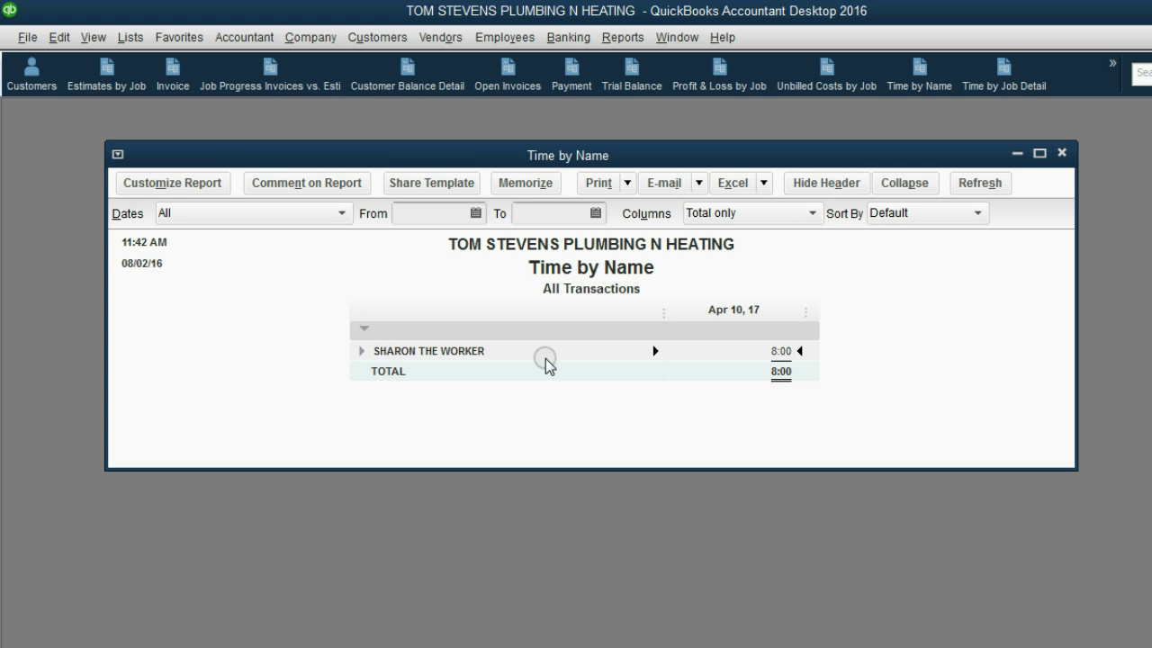
pyautogui.click(1061, 154)
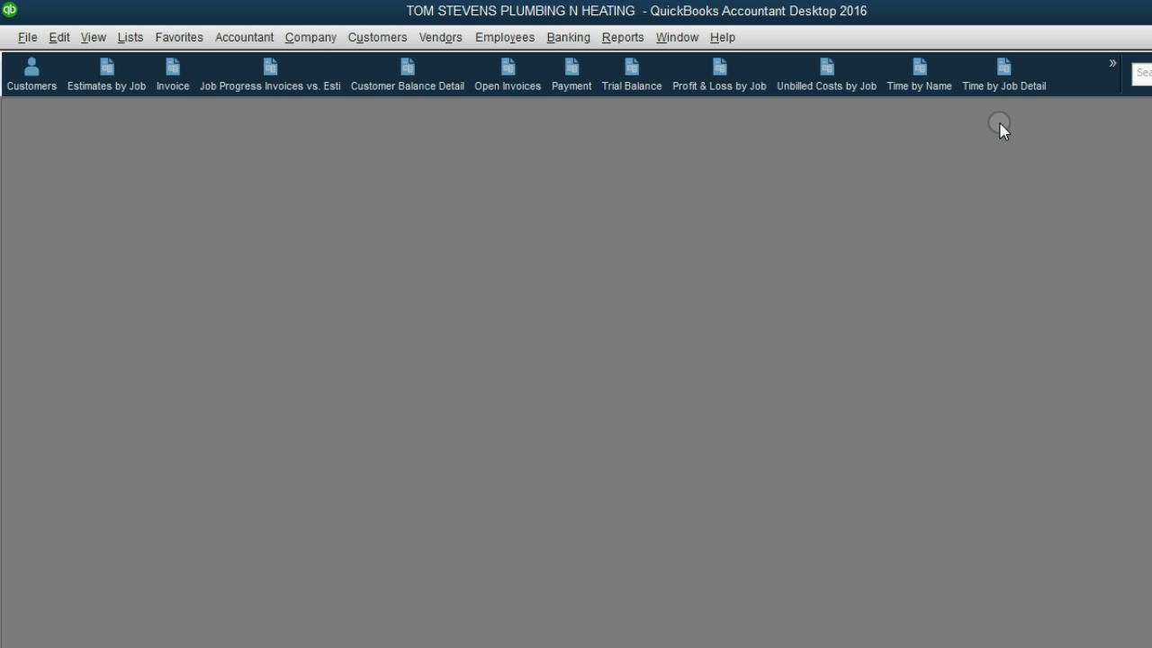
# Step: Open the Time by Job Detail report and examine the worker's time entry for the HANSON PLACE job
pyautogui.click(1000, 83)
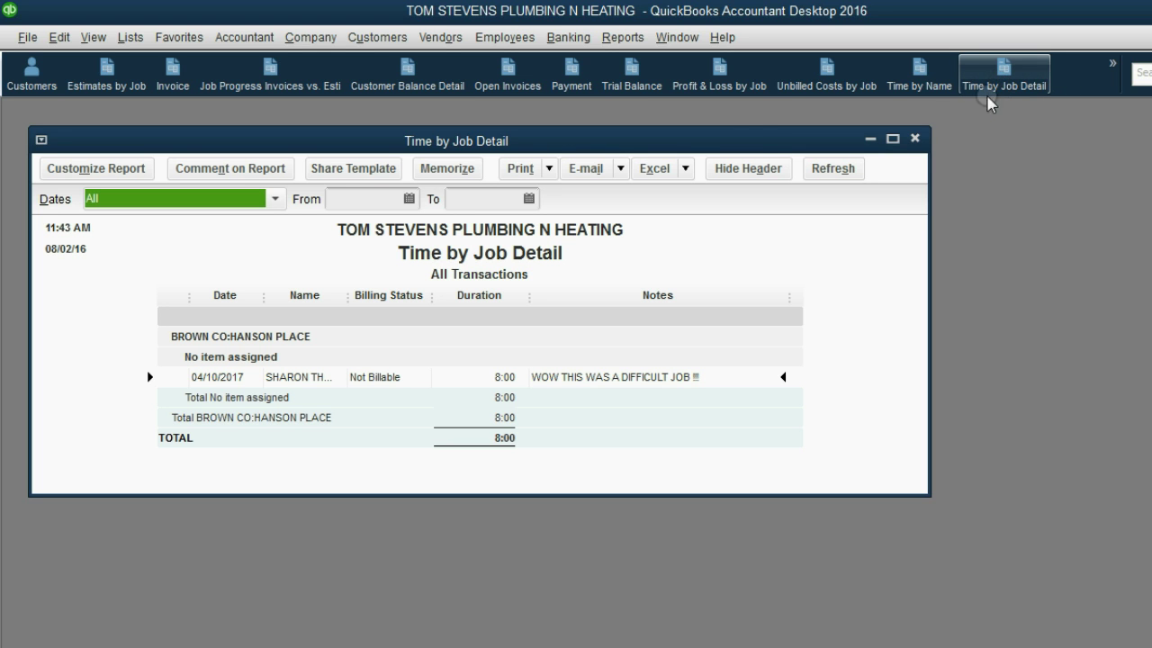
pyautogui.moveTo(746, 139); pyautogui.dragTo(818, 159)
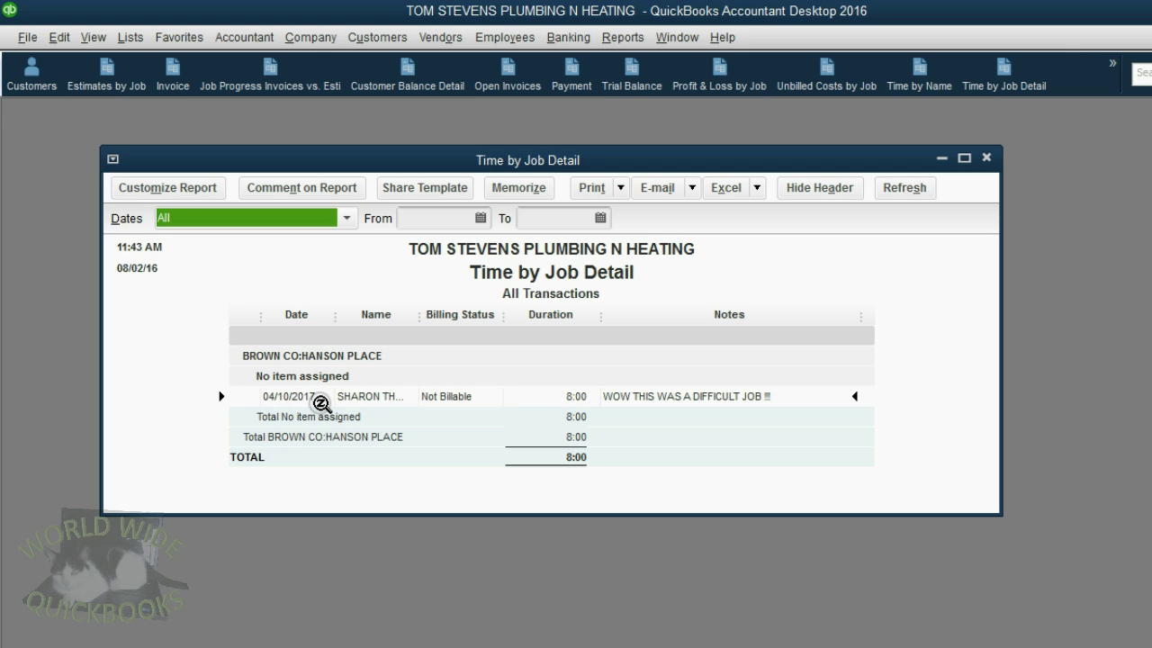
pyautogui.doubleClick(321, 404)
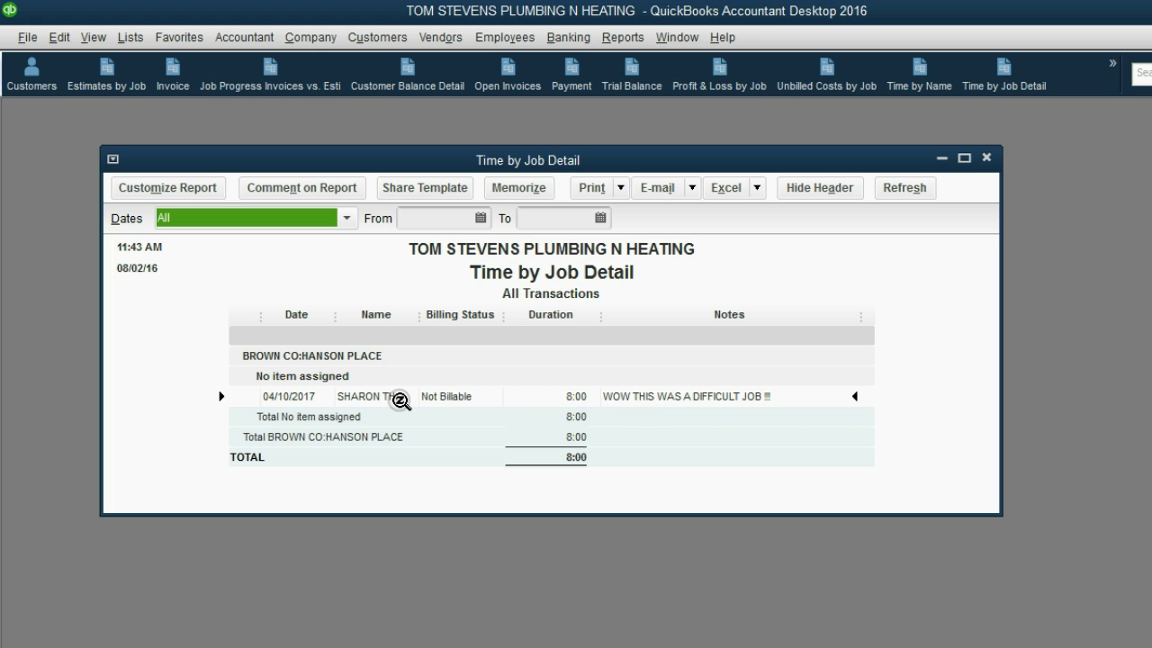
pyautogui.click(386, 402)
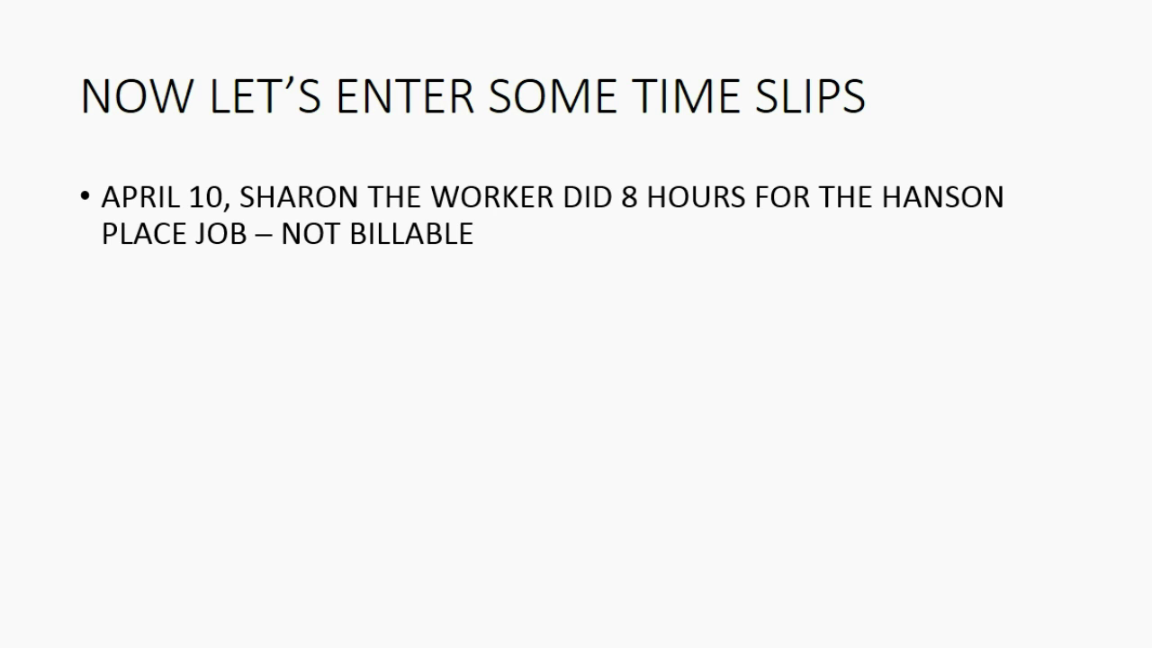
pyautogui.click(1059, 645)
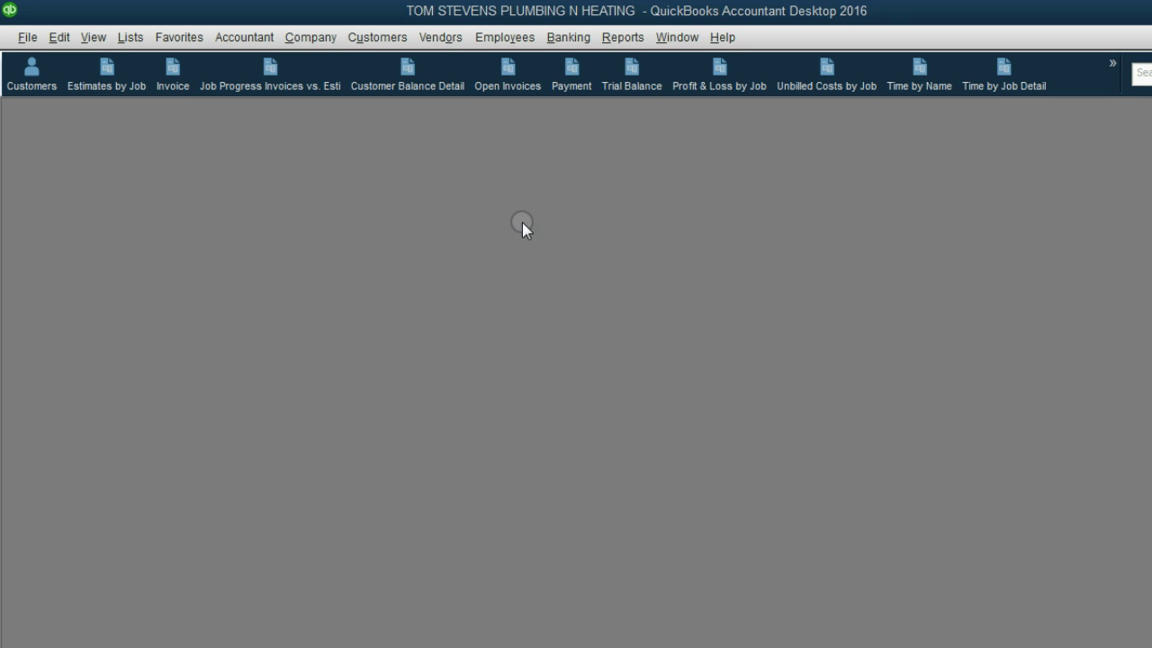
# Step: Open another single-activity time entry and date it 04/11/2017
pyautogui.click(384, 37)
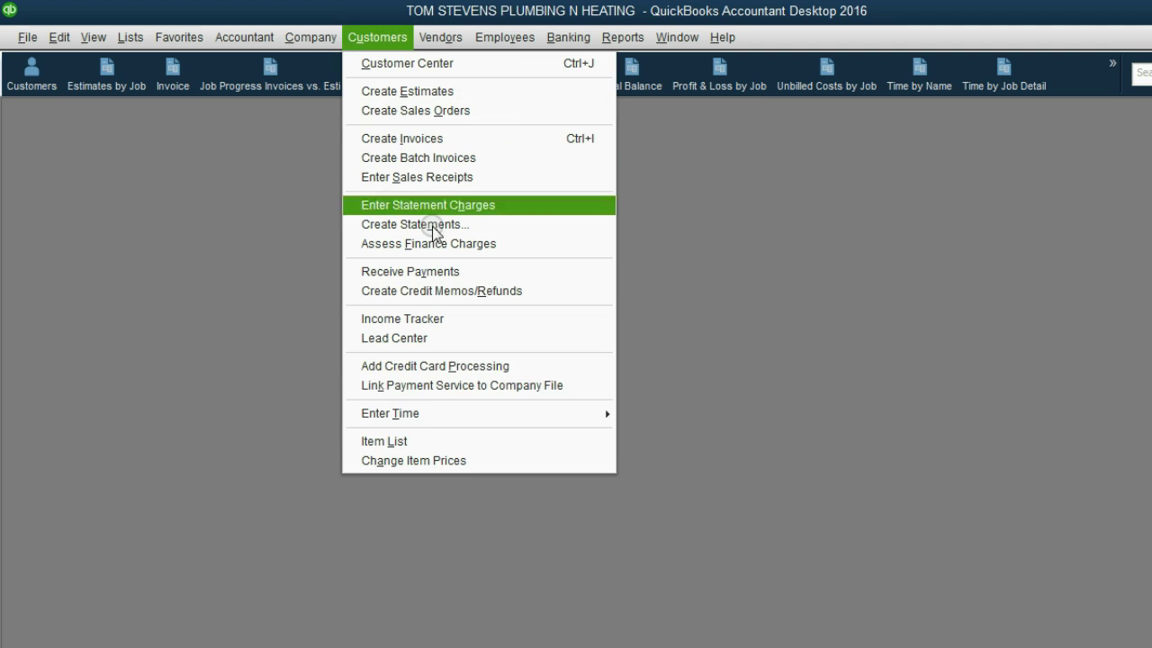
pyautogui.moveTo(494, 413)
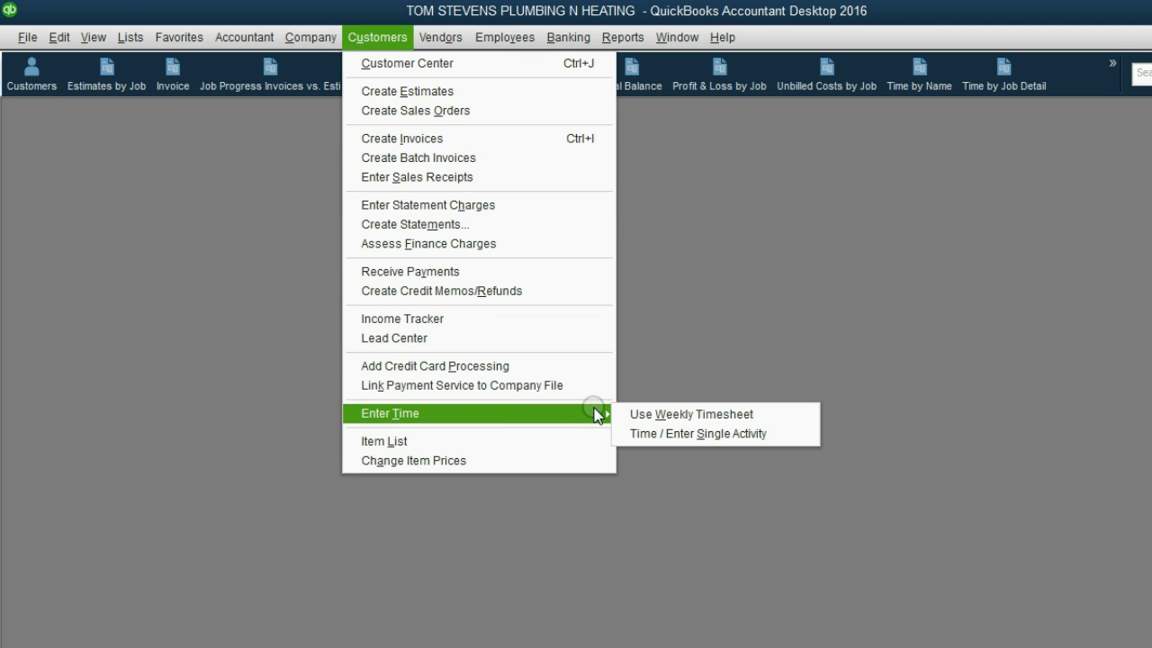
pyautogui.click(643, 435)
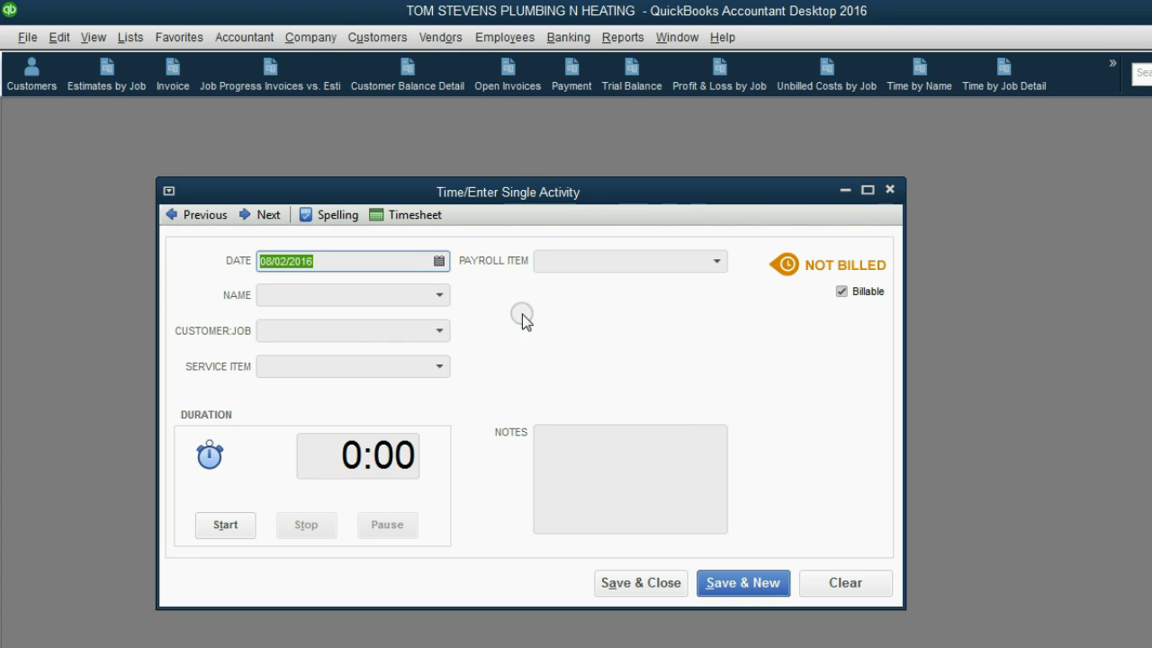
pyautogui.click(438, 262)
pyautogui.click(417, 293)
pyautogui.click(417, 293)
pyautogui.click(417, 293)
pyautogui.click(418, 294)
pyautogui.click(417, 293)
pyautogui.click(417, 293)
pyautogui.click(418, 293)
pyautogui.click(418, 293)
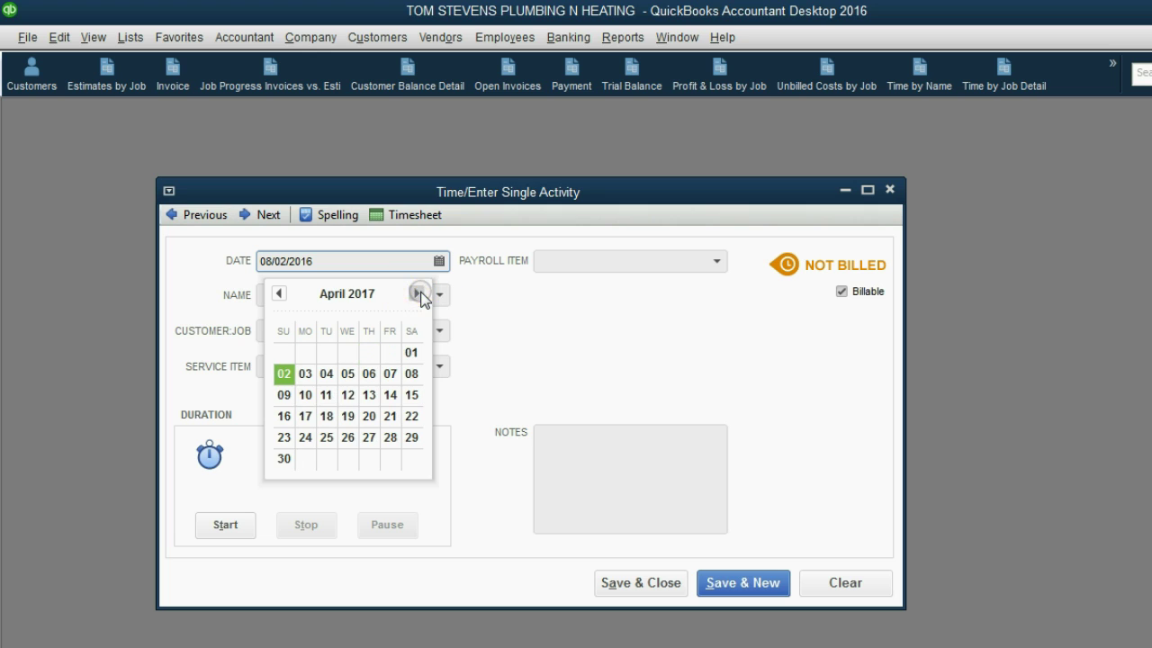
pyautogui.click(326, 397)
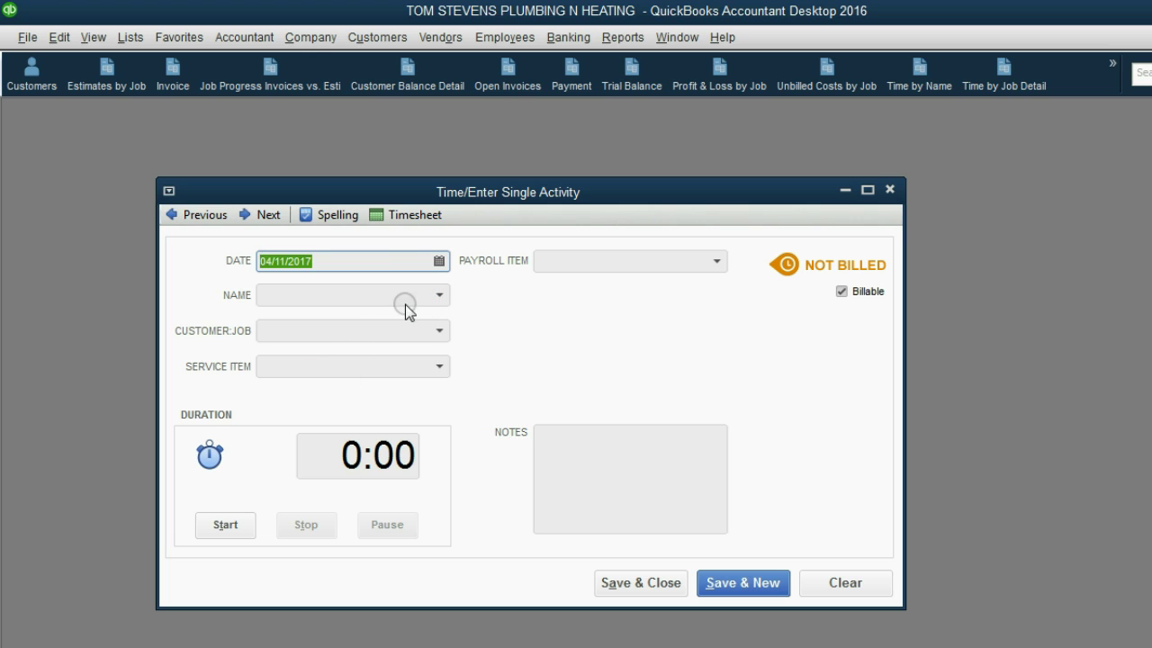
# Step: Assign the entry to the first worker vendor in the name list and to the SOUTHWOODS ROAD job
pyautogui.click(439, 295)
pyautogui.click(416, 364)
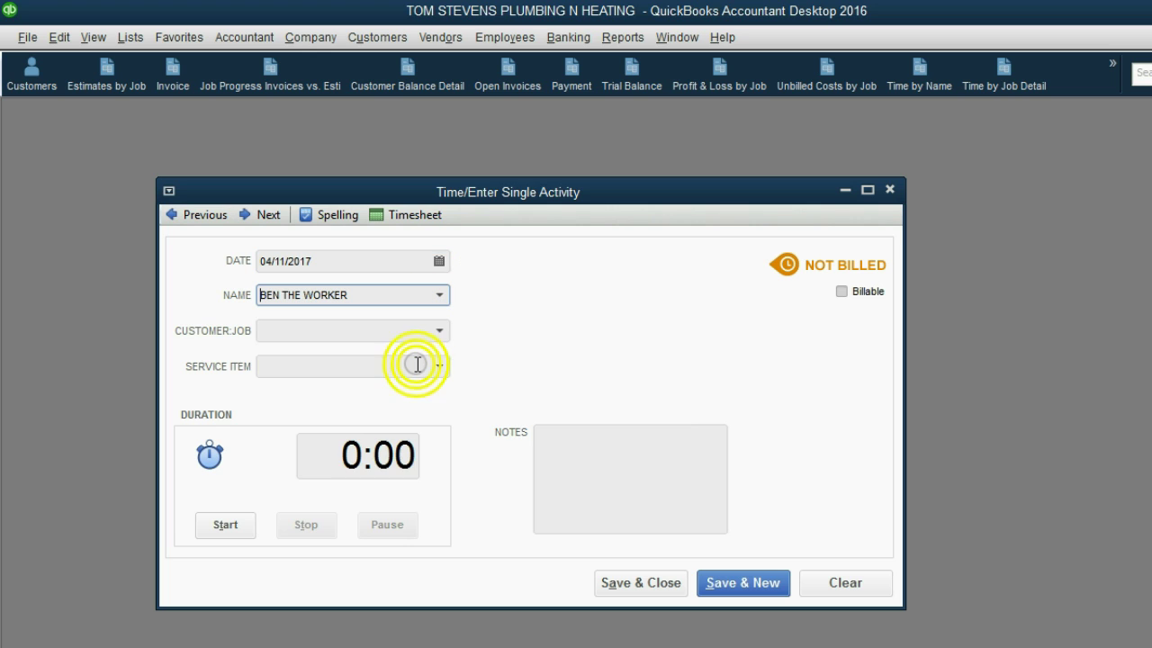
pyautogui.click(439, 330)
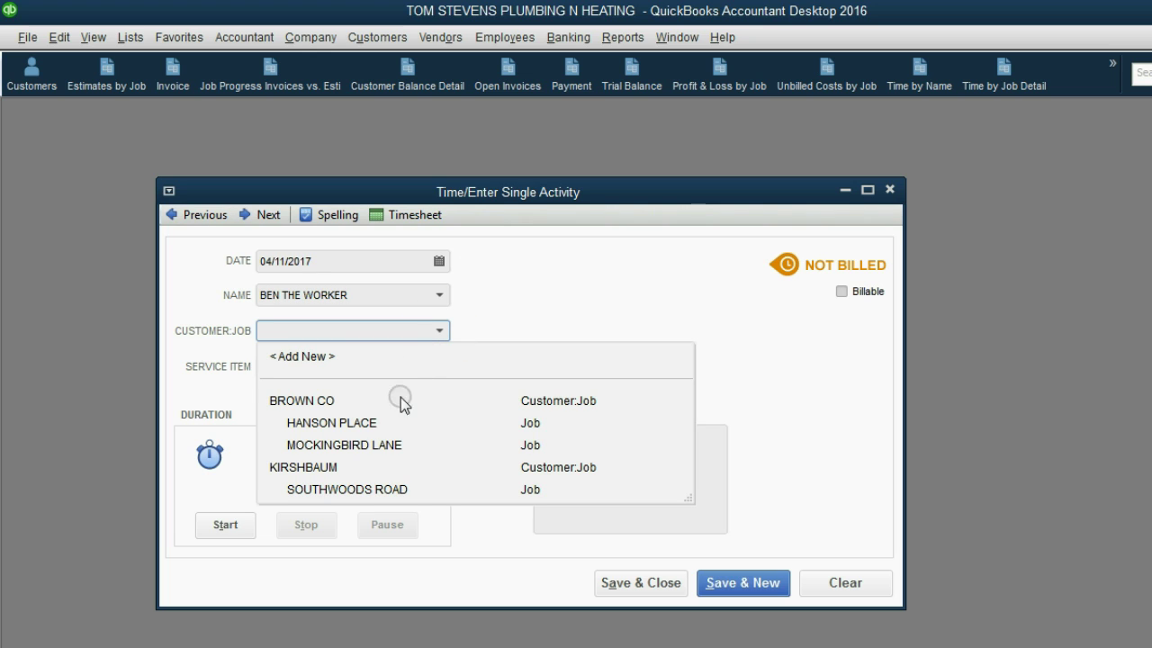
pyautogui.click(400, 490)
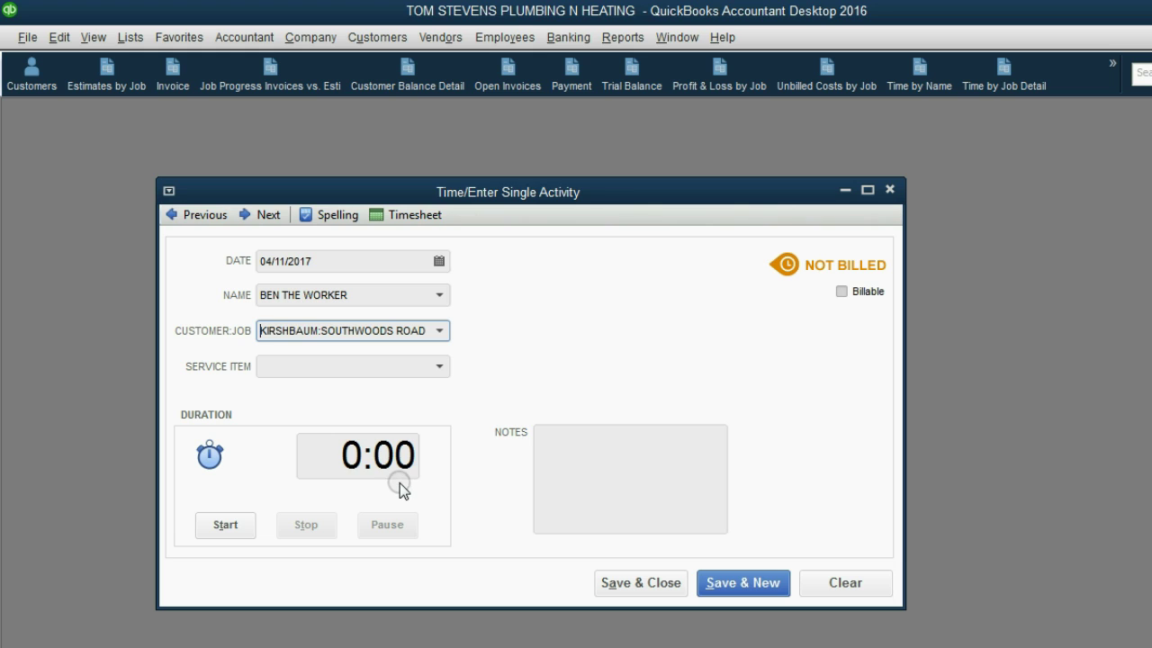
# Step: Set the duration to 6:00 and choose BILLABLE STAFF TIME as the service item
pyautogui.click(344, 457)
pyautogui.write('6')
pyautogui.click(431, 369)
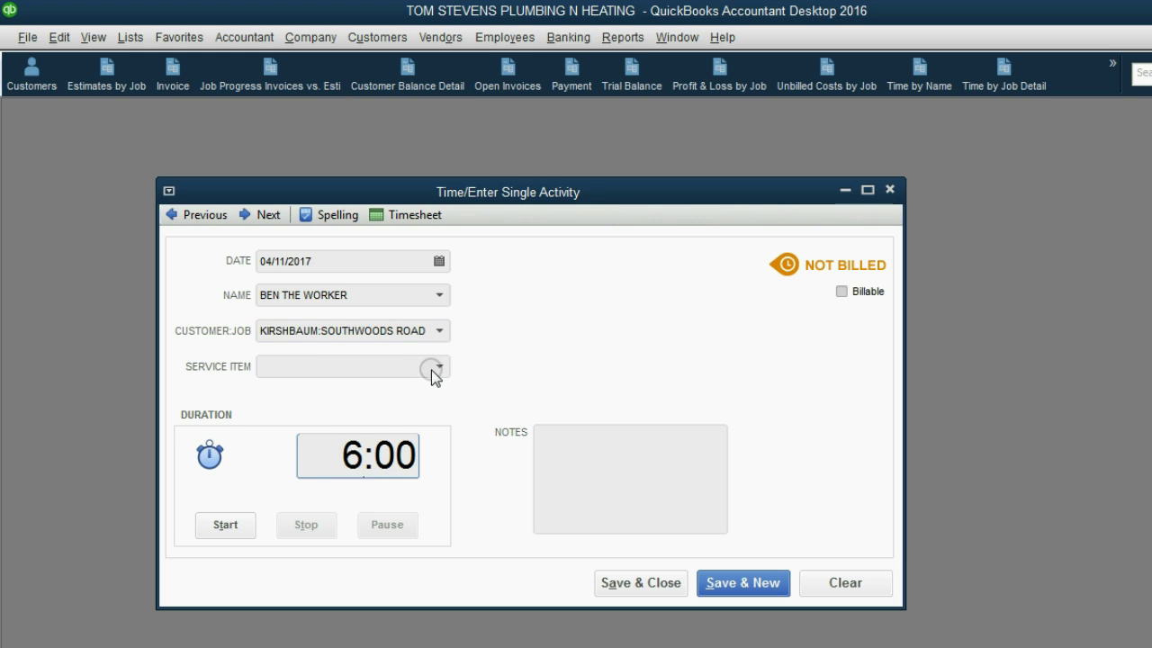
pyautogui.click(439, 370)
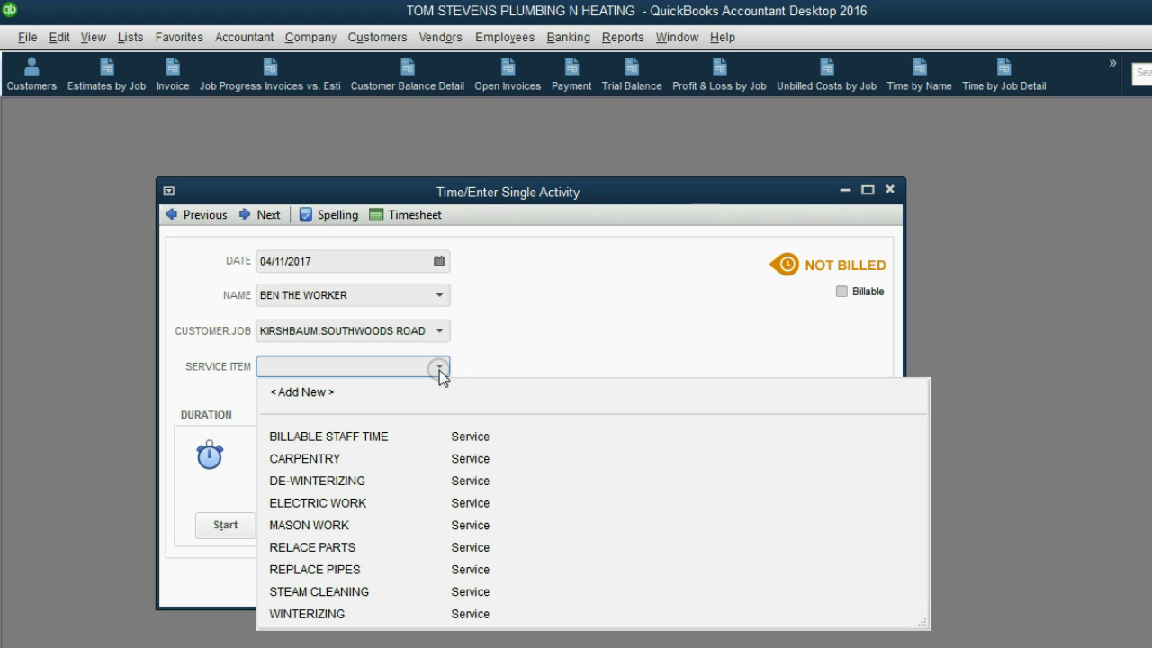
pyautogui.click(382, 437)
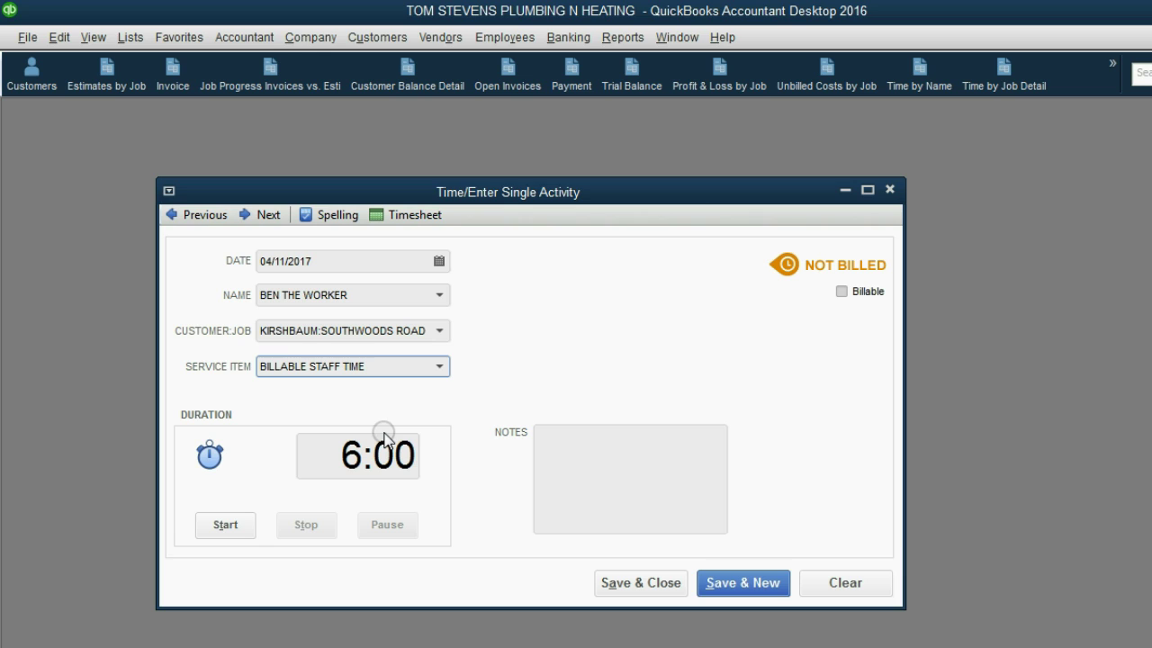
# Step: Mark the SOUTHWOODS ROAD time entry as billable, then save and close it
pyautogui.click(843, 292)
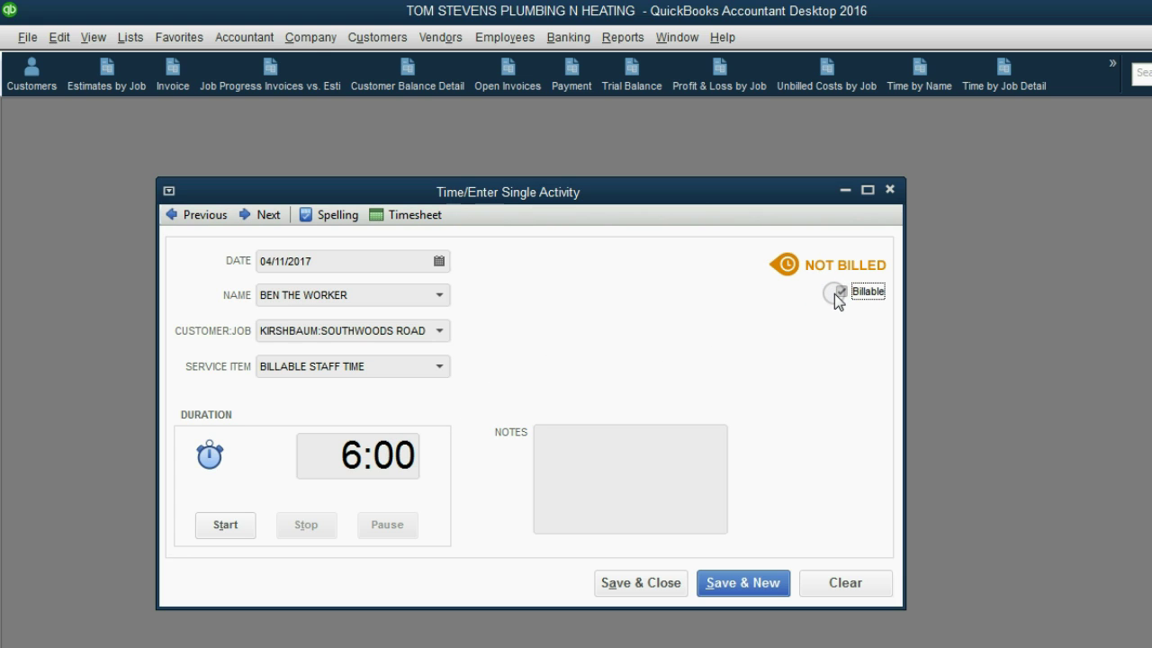
pyautogui.click(642, 583)
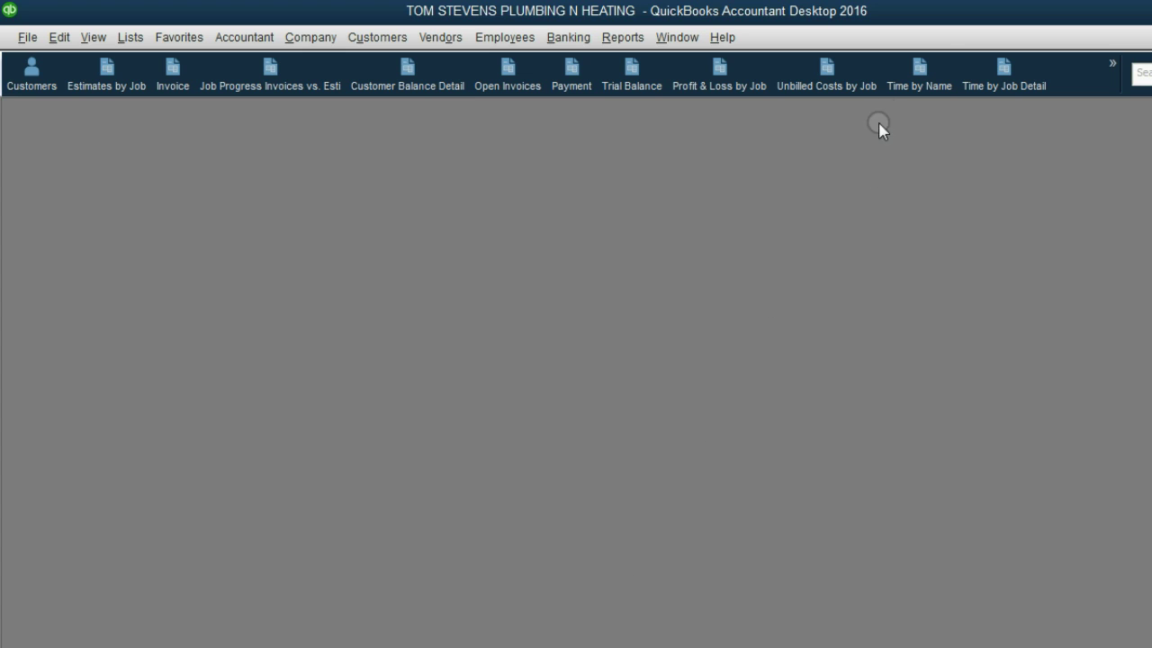
# Step: Open the Time by Name report and review the hours per worker with the job details collapsed
pyautogui.click(904, 90)
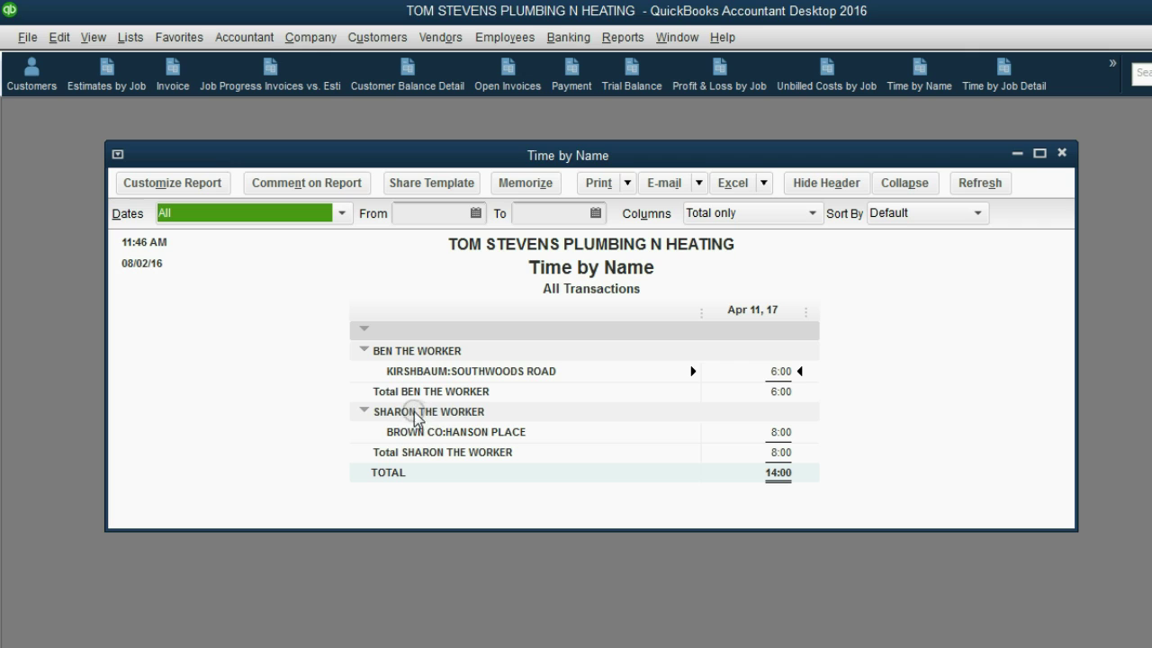
pyautogui.click(364, 350)
pyautogui.click(363, 369)
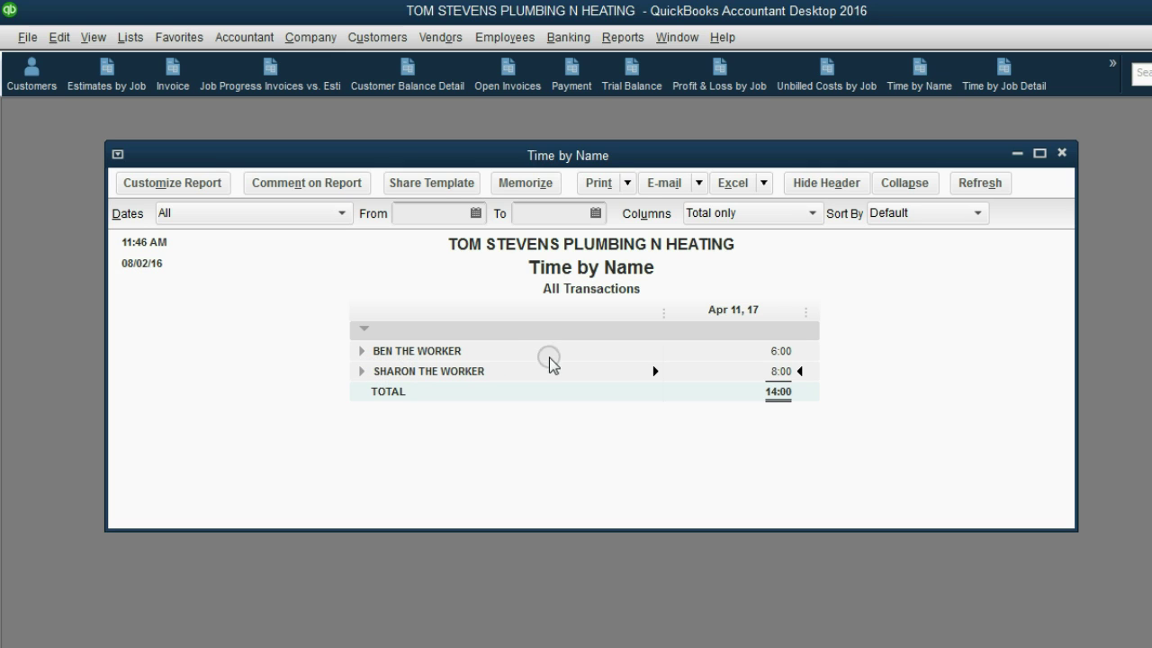
pyautogui.click(443, 373)
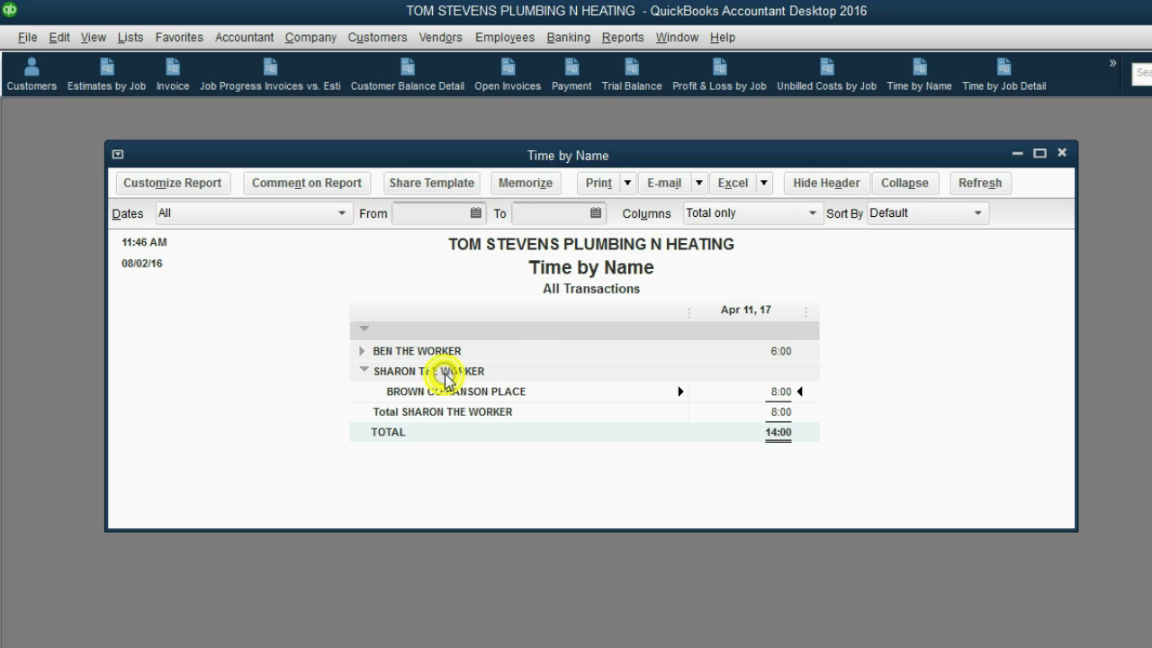
pyautogui.click(412, 373)
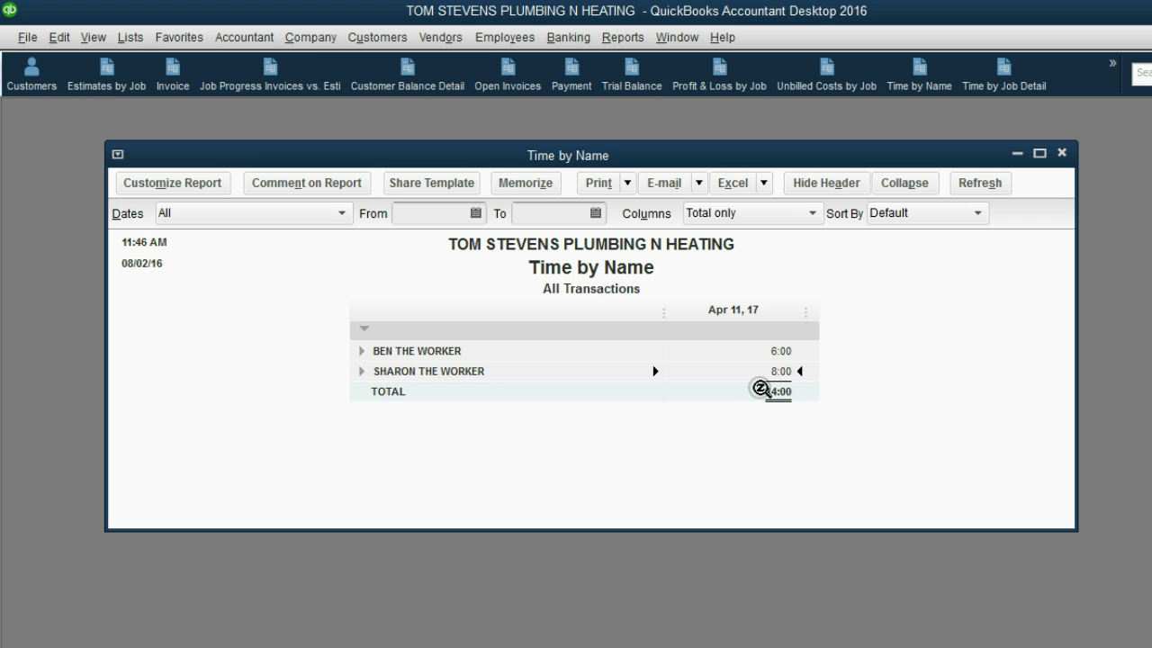
# Step: From the Time by Job Detail report, open the SOUTHWOODS ROAD entry and add the note "WOW SOUTHWOODS ROAD IS REALLY FAR"
pyautogui.click(995, 83)
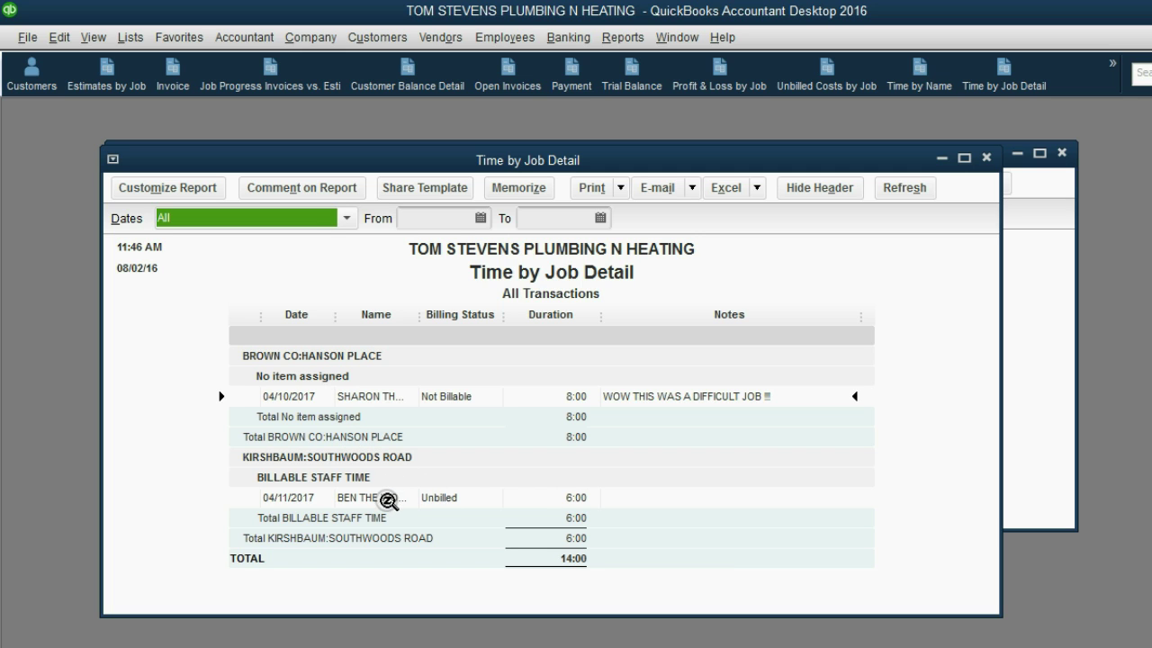
pyautogui.doubleClick(388, 501)
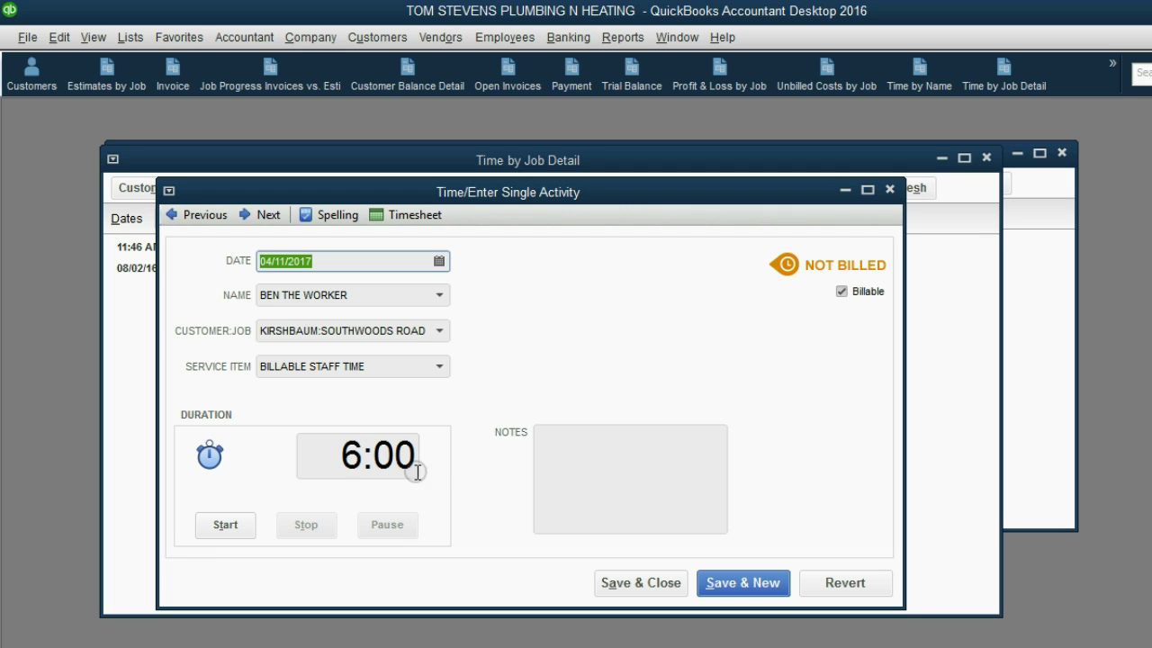
pyautogui.click(583, 430)
pyautogui.write('WOW SO')
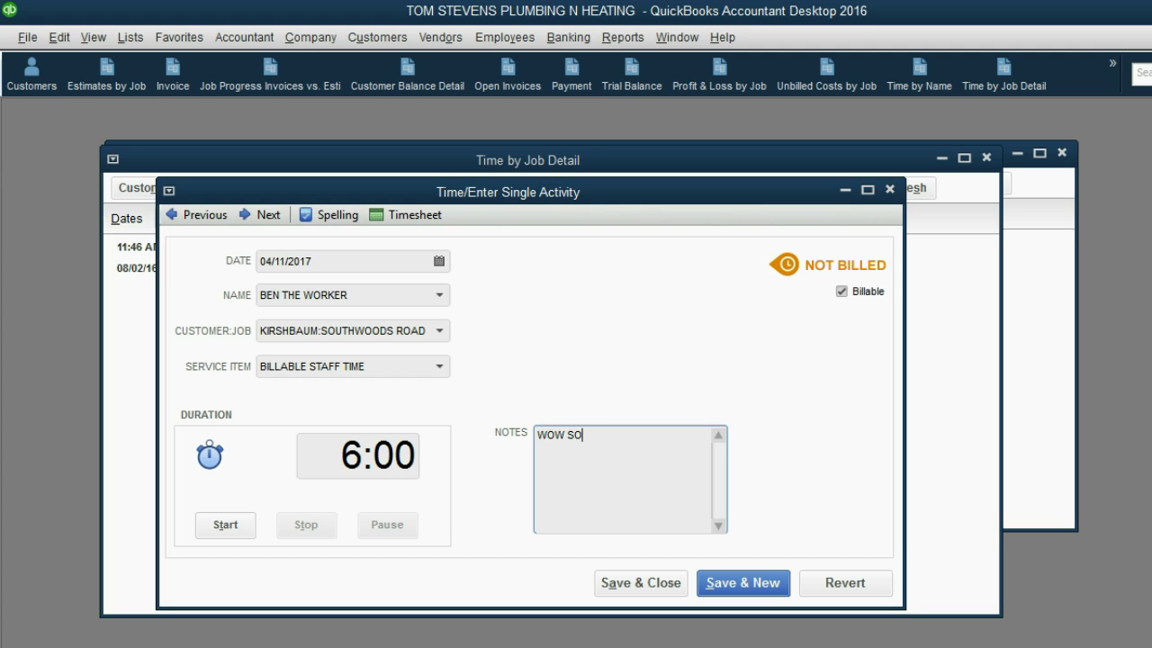
pyautogui.write('UTHWOODS ROAD IS REALLY FAR')
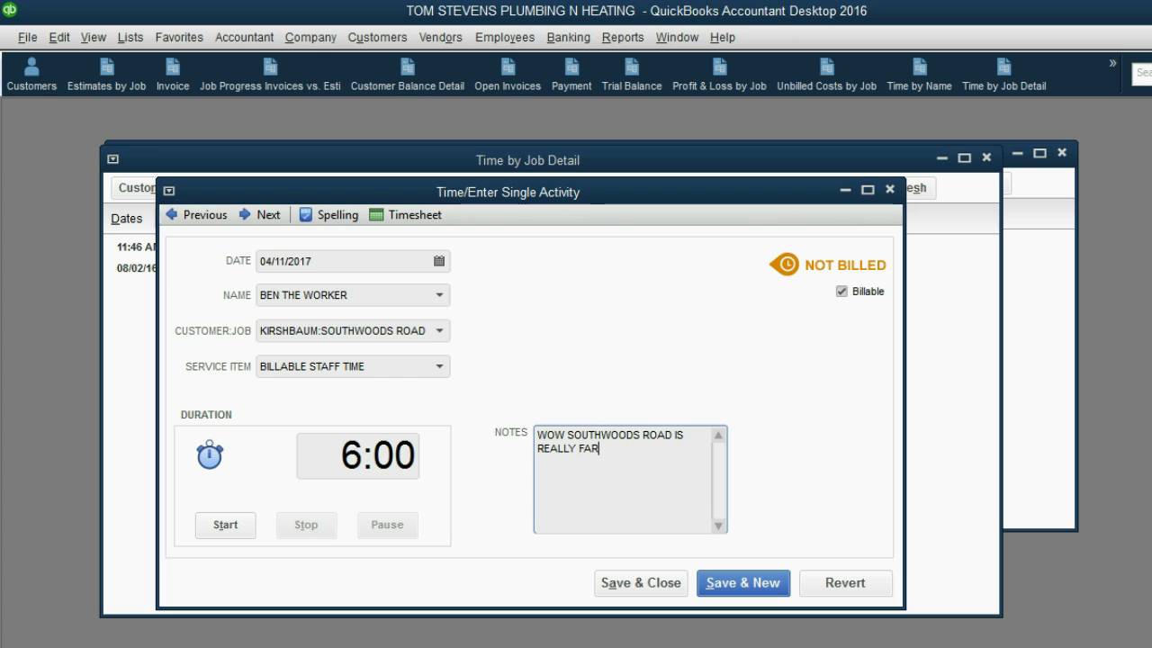
# Step: Save and close the edited time entry, ignoring all spelling suggestions for SOUTHWOODS
pyautogui.click(623, 583)
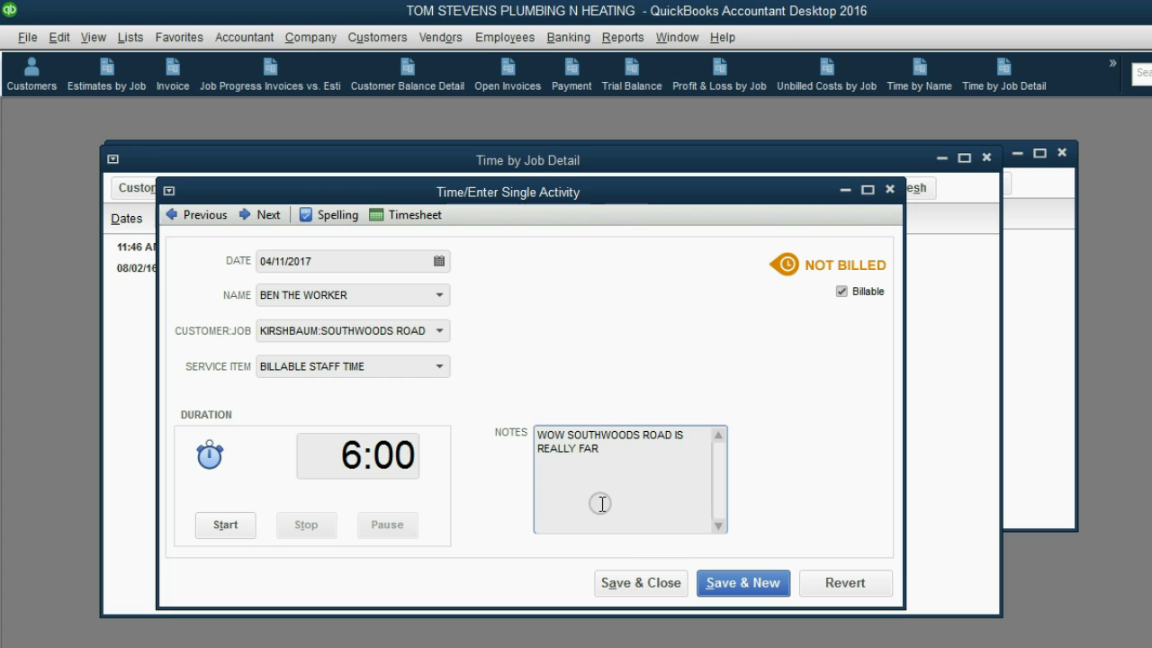
pyautogui.click(398, 455)
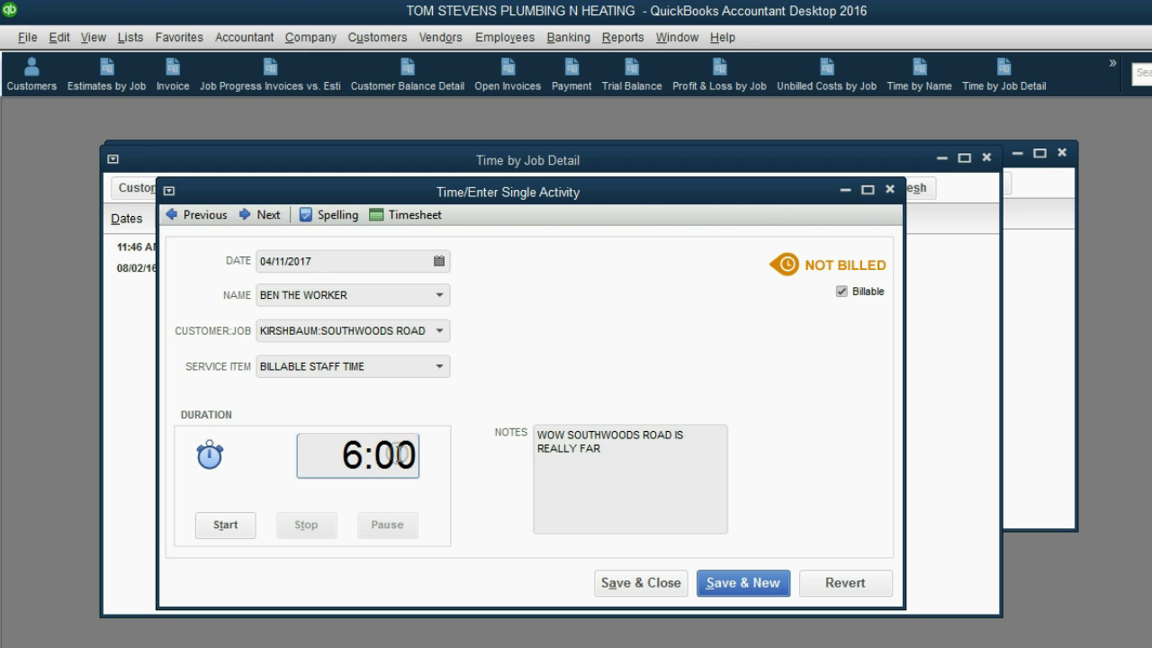
pyautogui.click(400, 298)
pyautogui.click(650, 582)
pyautogui.click(764, 429)
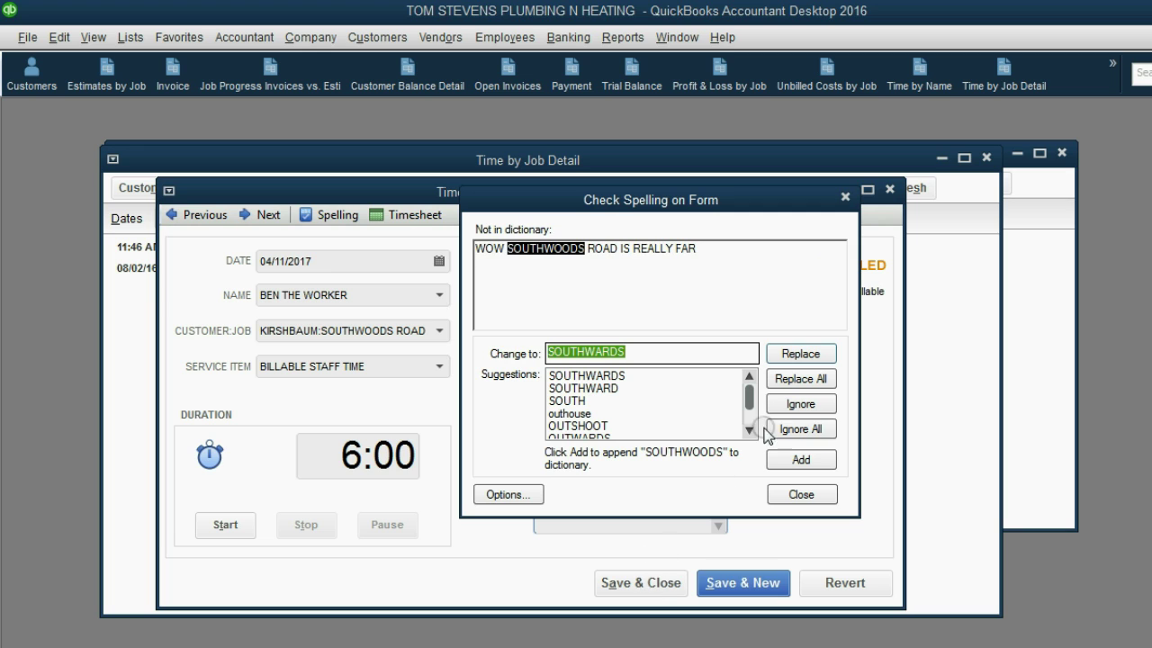
pyautogui.click(793, 429)
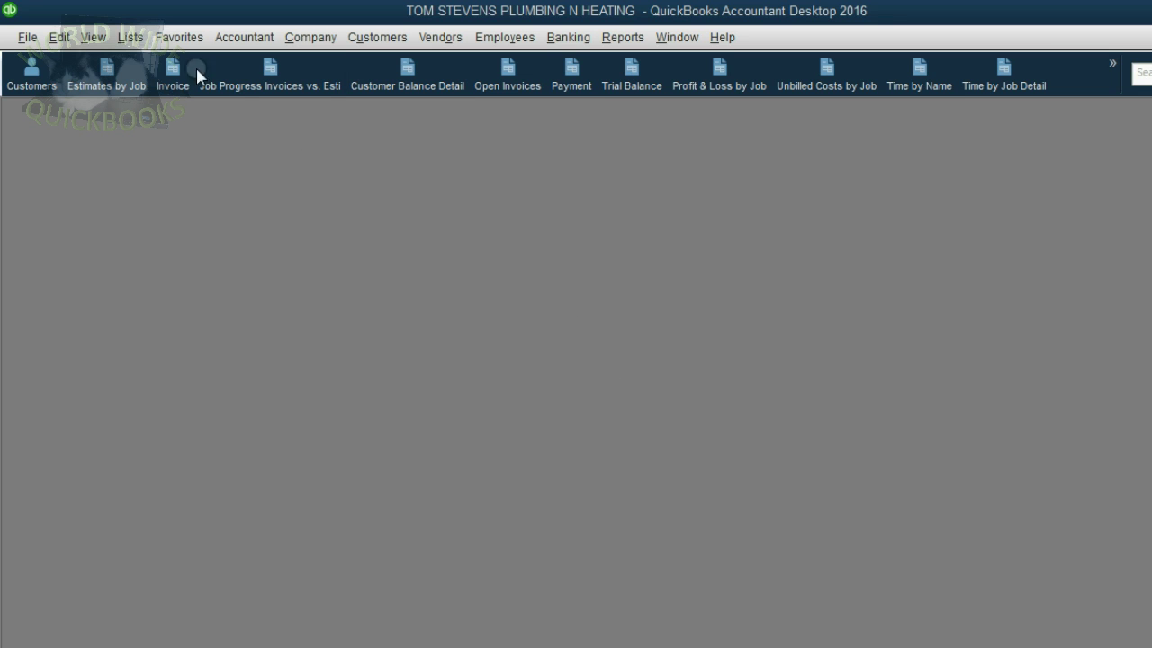
# Step: Start a new invoice and date it 04/12/2017
pyautogui.click(171, 74)
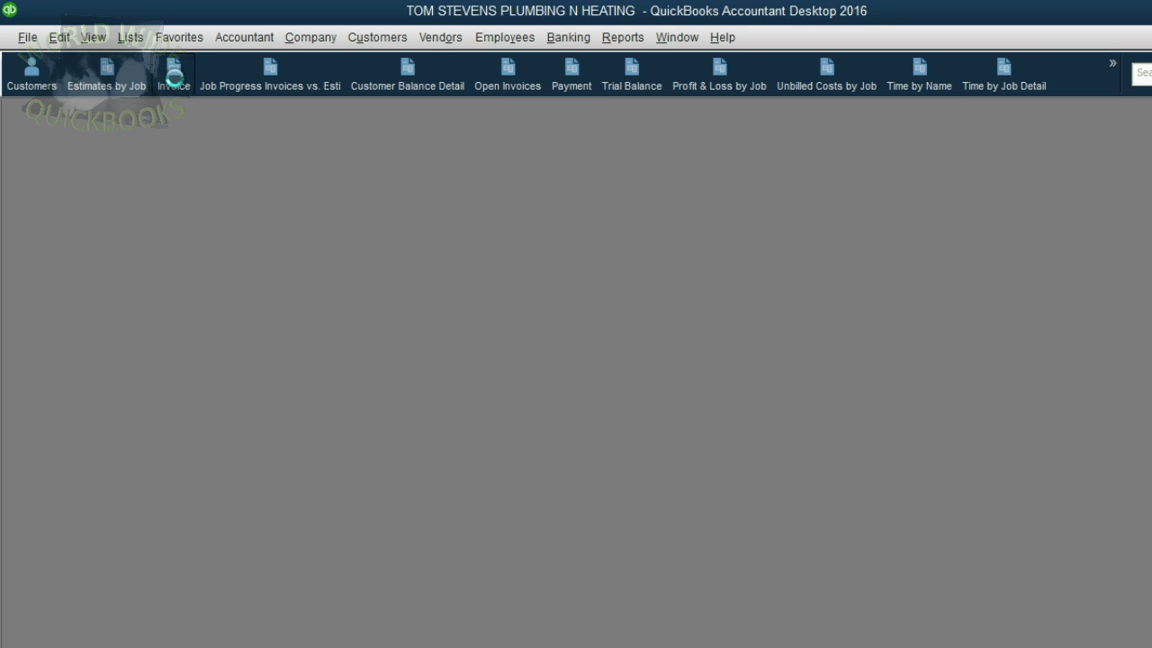
pyautogui.click(477, 307)
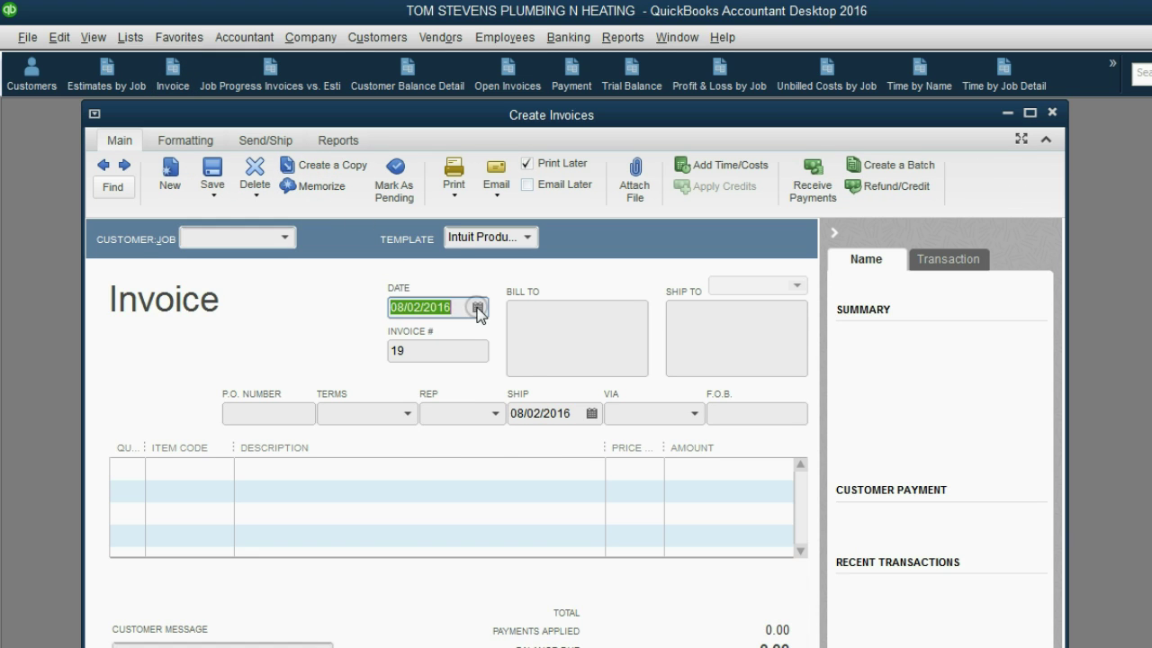
pyautogui.click(548, 339)
pyautogui.click(547, 339)
pyautogui.click(548, 339)
pyautogui.click(548, 339)
pyautogui.click(547, 339)
pyautogui.click(547, 339)
pyautogui.click(547, 339)
pyautogui.click(548, 340)
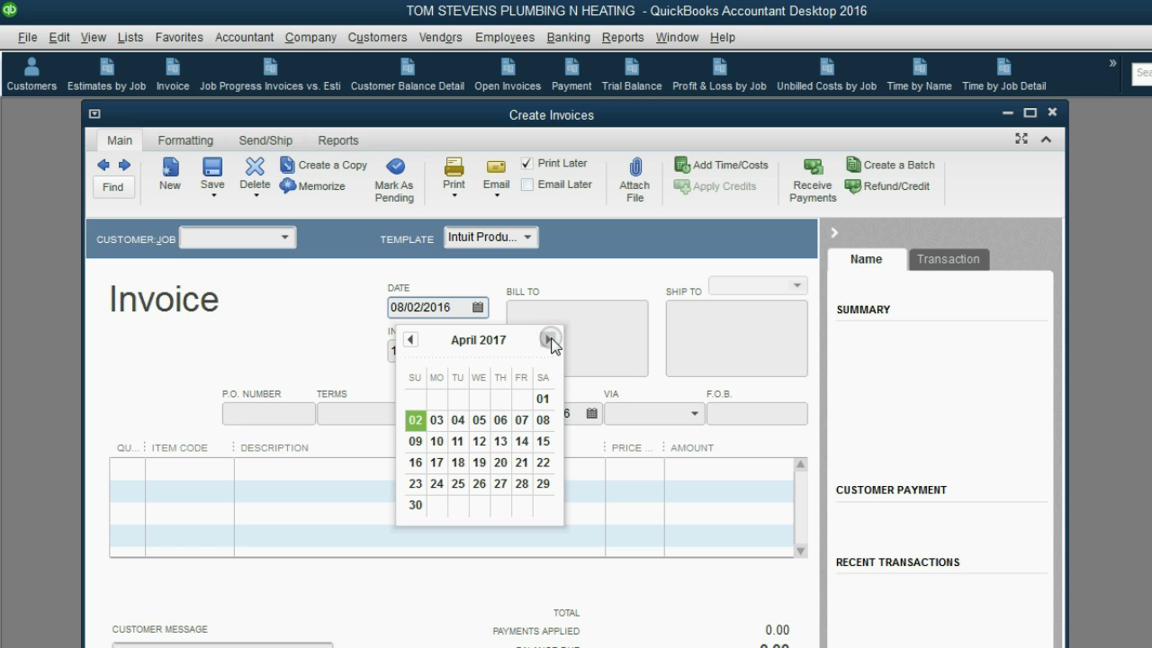
pyautogui.click(479, 441)
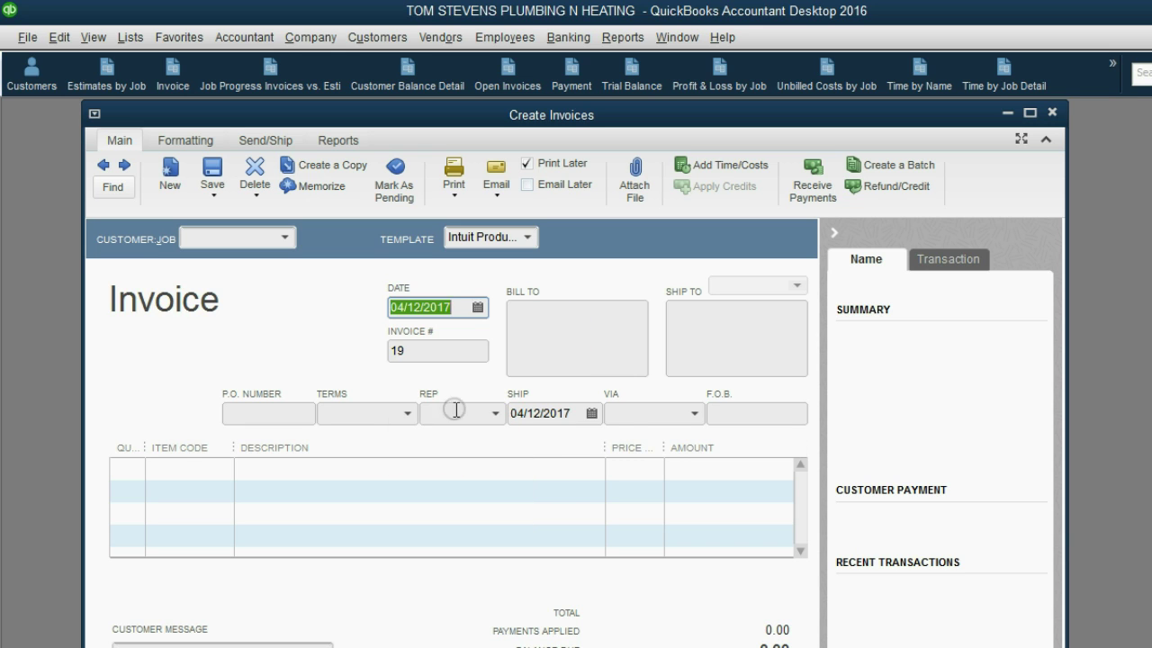
# Step: Assign the invoice to the SOUTHWOODS ROAD job without using its available estimate
pyautogui.click(286, 238)
pyautogui.click(315, 397)
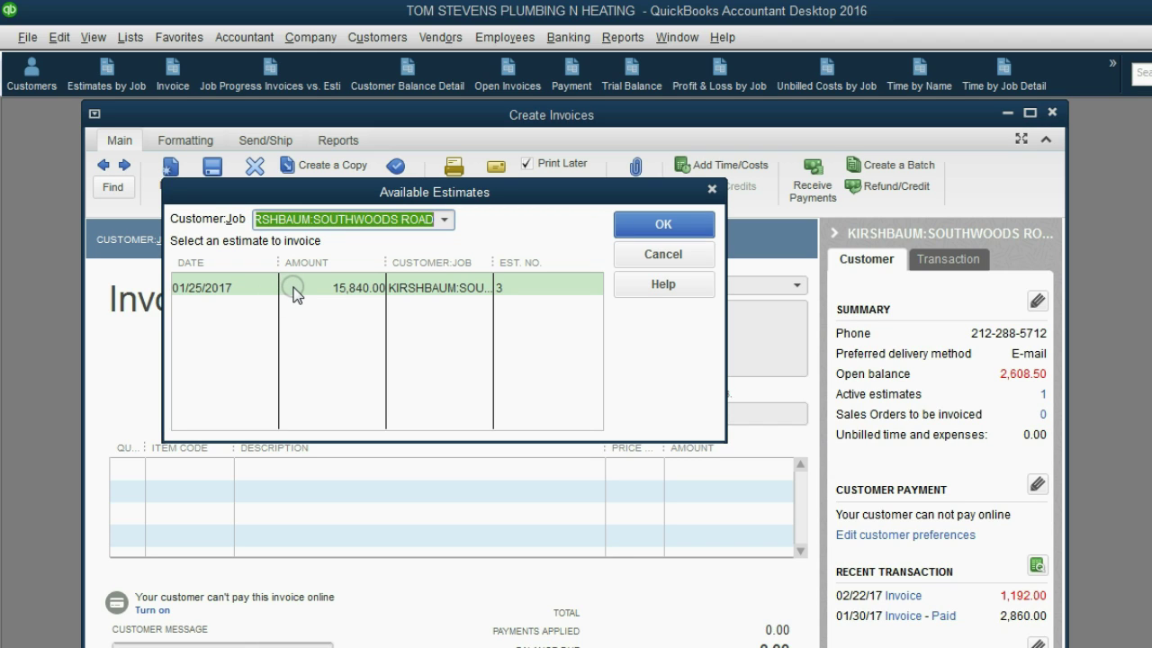
pyautogui.click(644, 256)
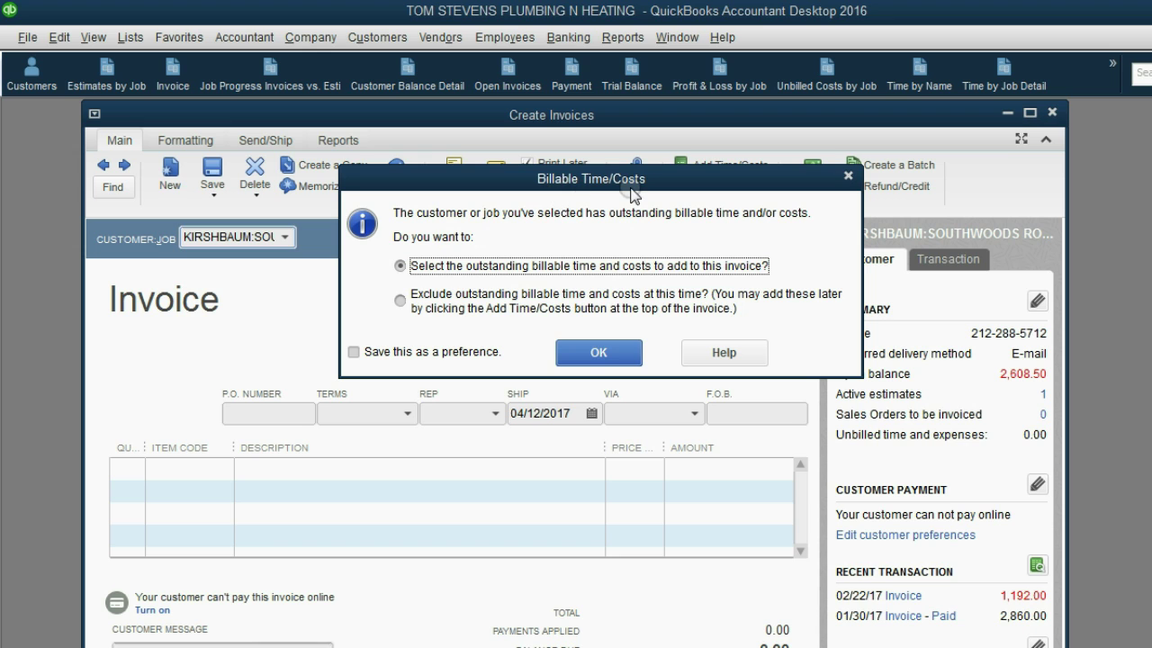
# Step: Add the job's outstanding billable time entry dated 04/11/2017 to the invoice, accepting the billing of vendor time
pyautogui.click(585, 355)
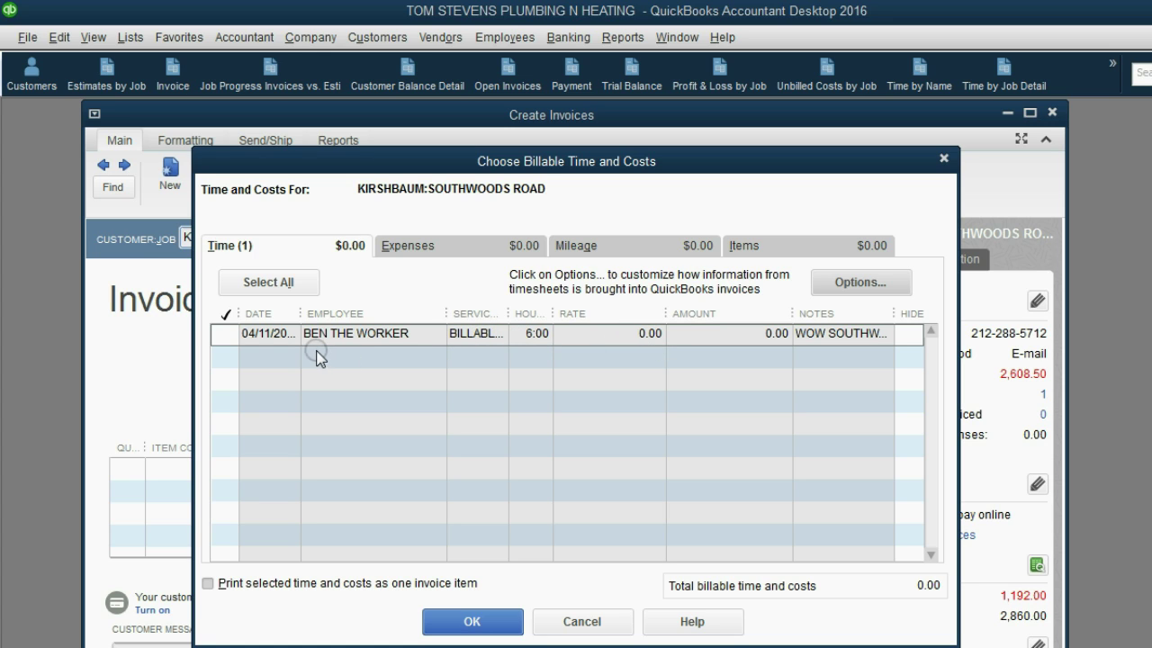
pyautogui.click(228, 335)
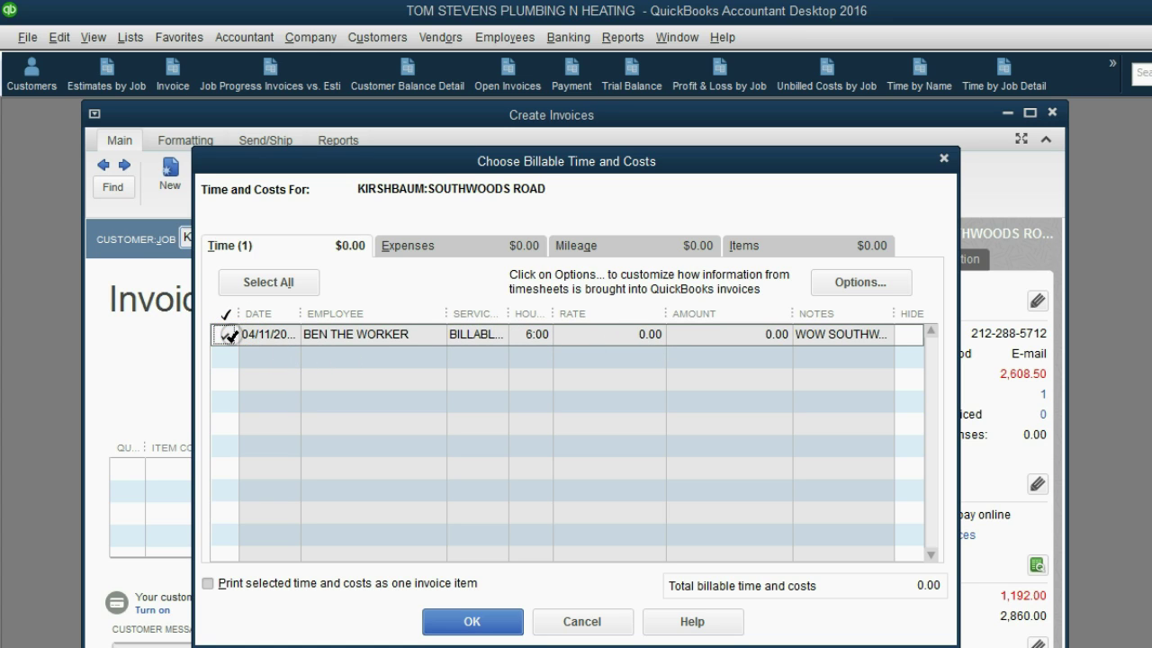
pyautogui.click(484, 620)
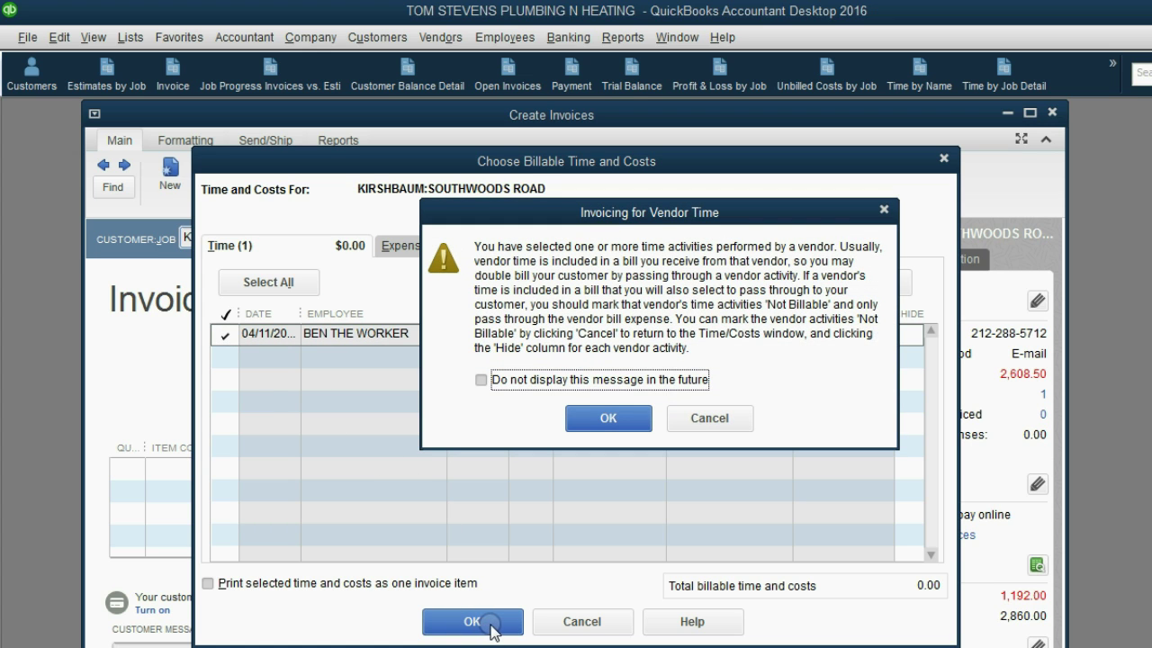
pyautogui.moveTo(646, 222); pyautogui.dragTo(620, 221)
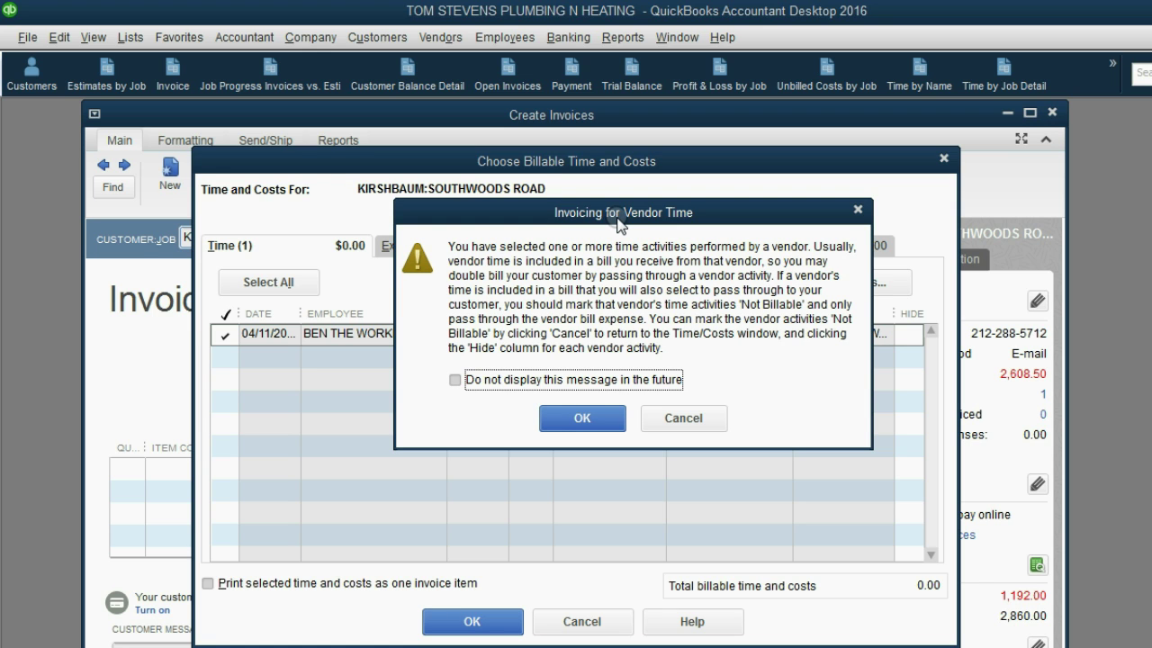
pyautogui.moveTo(618, 219); pyautogui.dragTo(607, 231)
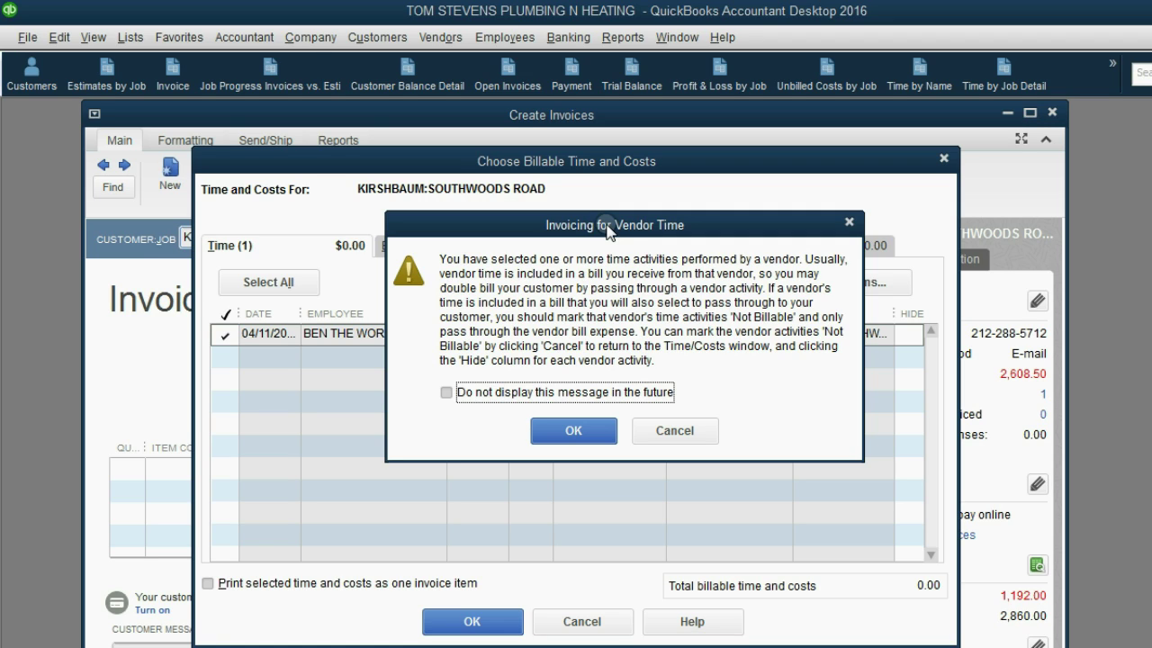
pyautogui.click(573, 430)
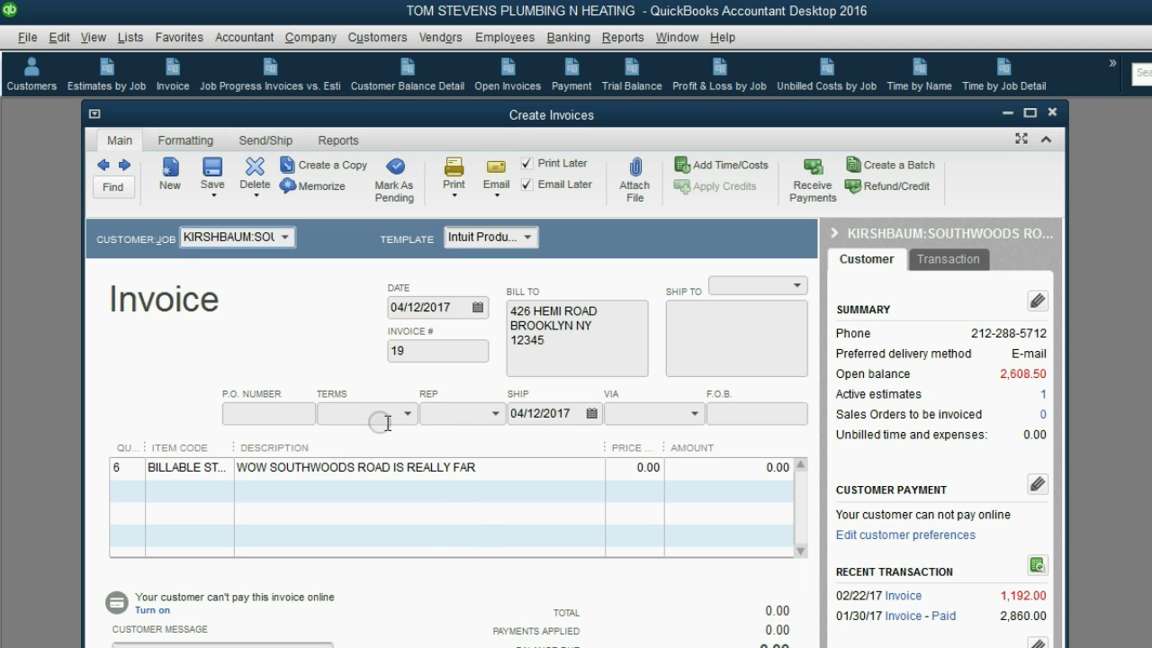
# Step: Widen the invoice's item code column and set the BILLABLE STAFF TIME line's price to 33
pyautogui.doubleClick(274, 469)
pyautogui.click(275, 469)
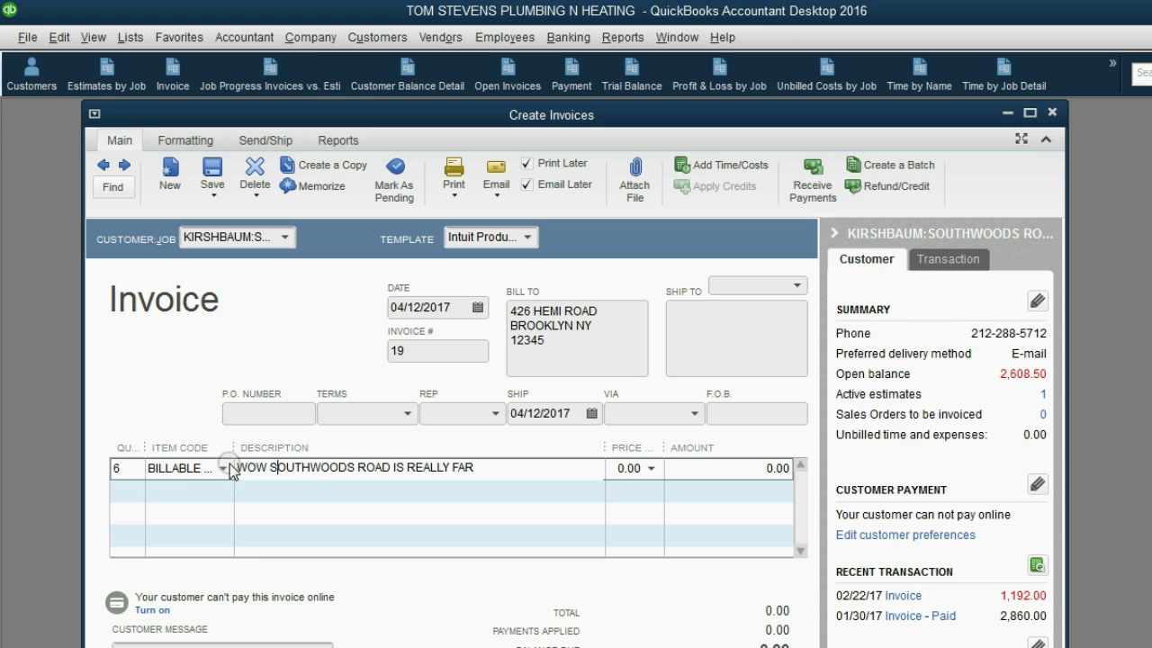
pyautogui.moveTo(236, 448); pyautogui.dragTo(307, 449)
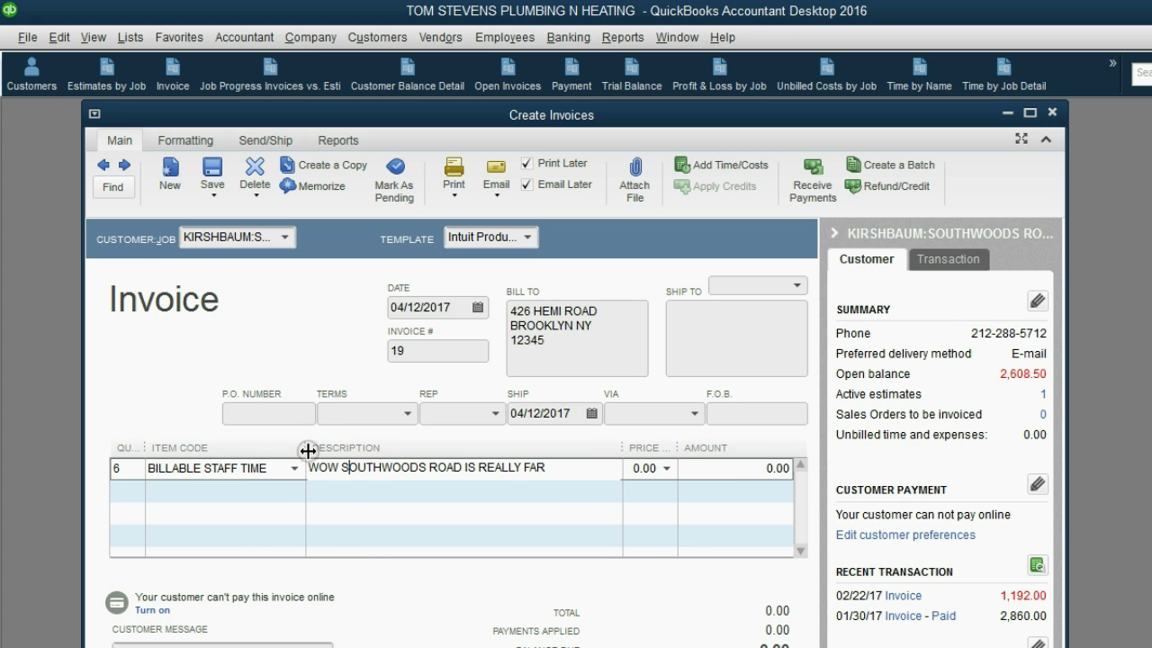
pyautogui.click(642, 469)
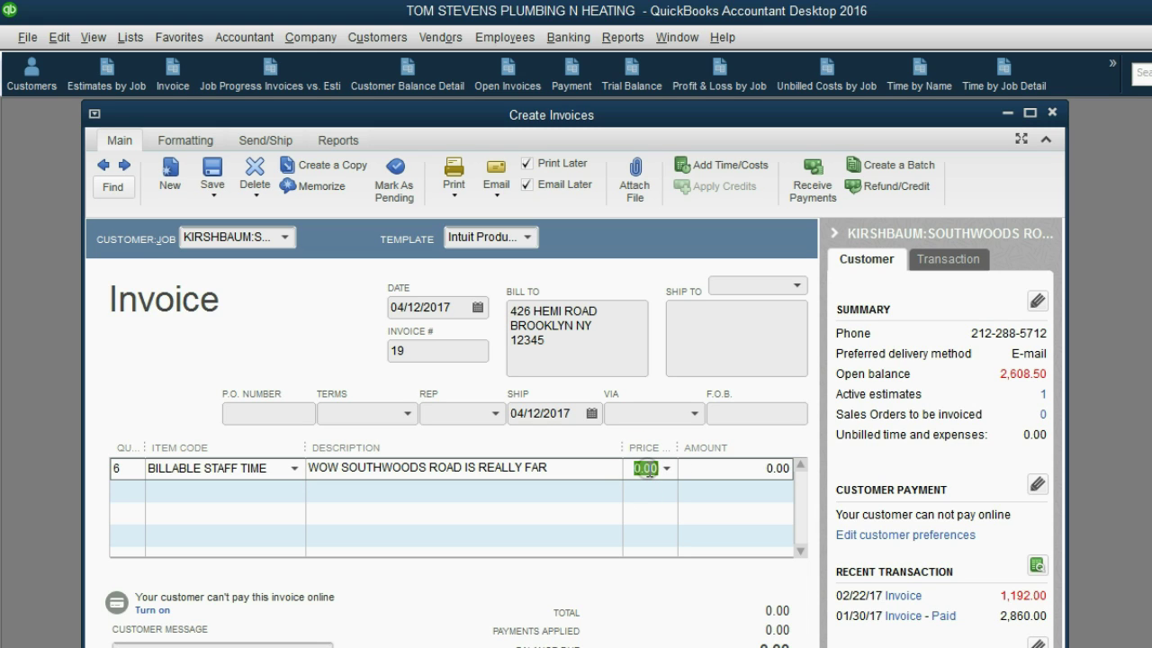
pyautogui.write('33')
pyautogui.press('Tab')
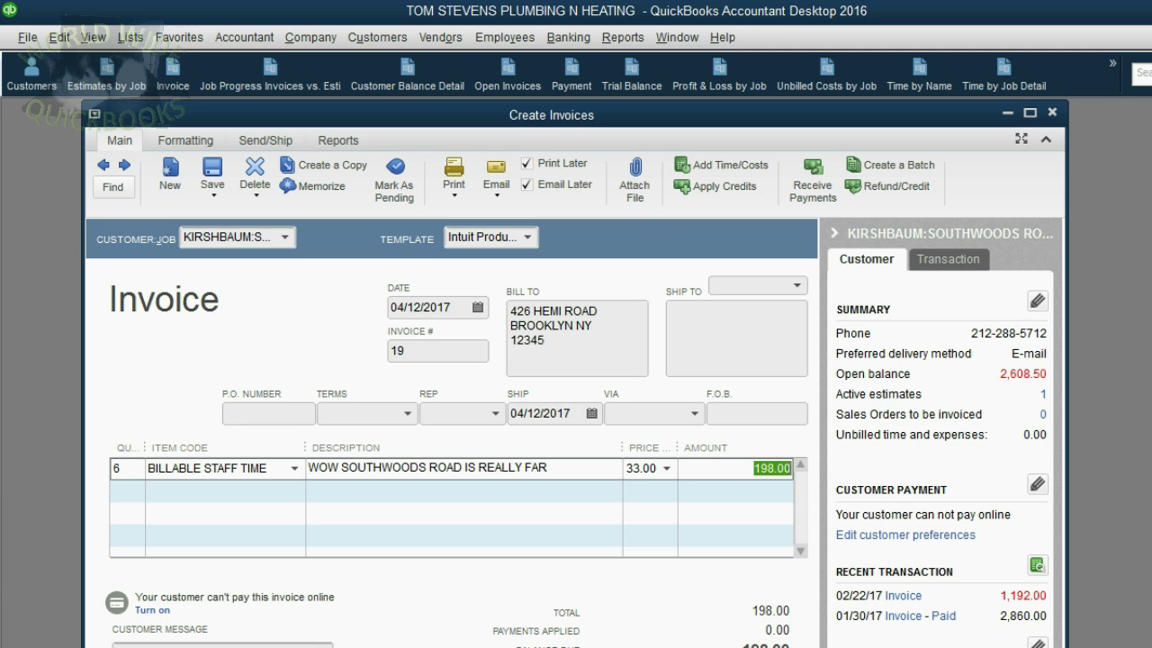
# Step: Turn off Email Later and save the invoice, ignoring the spelling suggestions and applying no customer credits
pyautogui.click(433, 397)
pyautogui.click(527, 184)
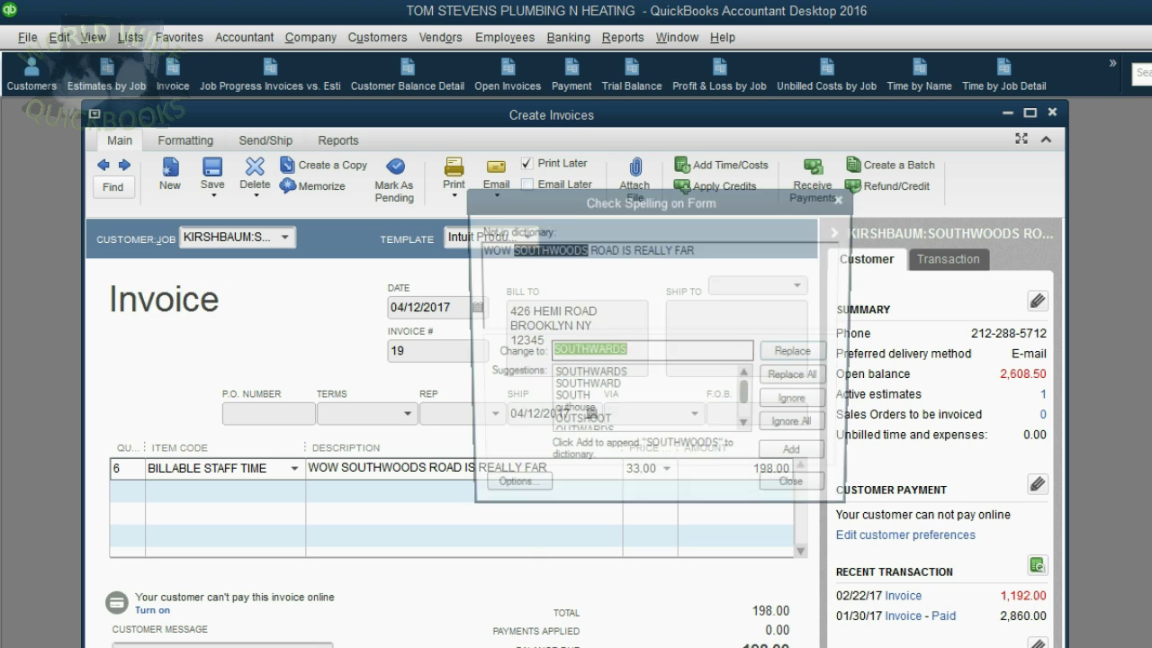
pyautogui.click(808, 423)
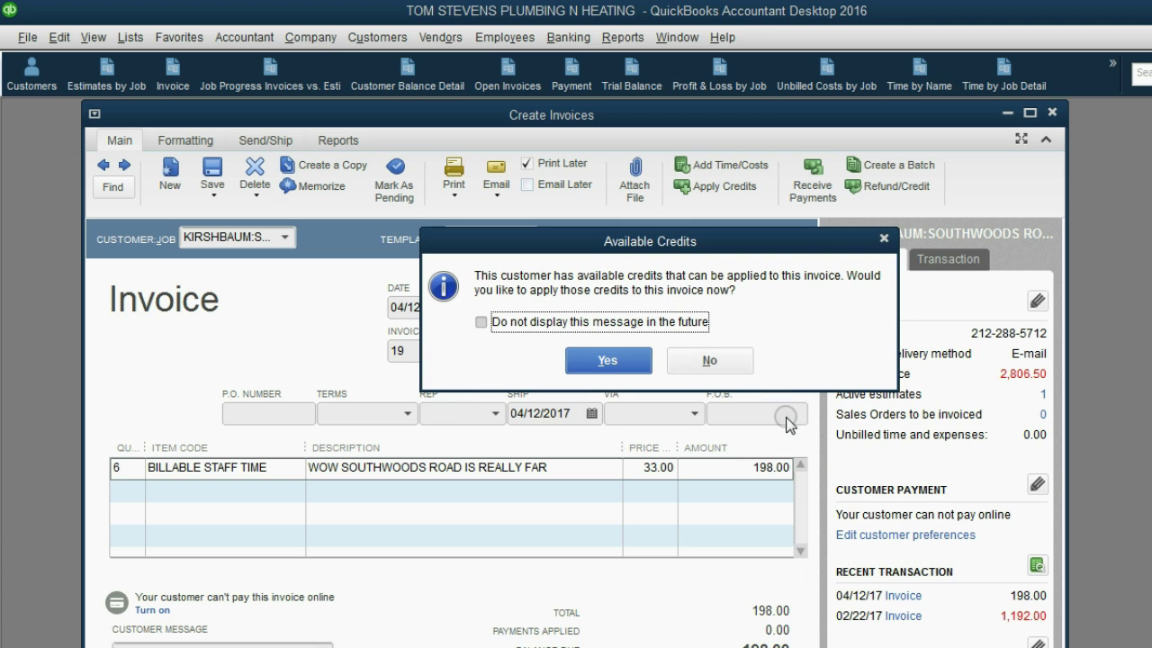
pyautogui.moveTo(650, 243); pyautogui.dragTo(660, 243)
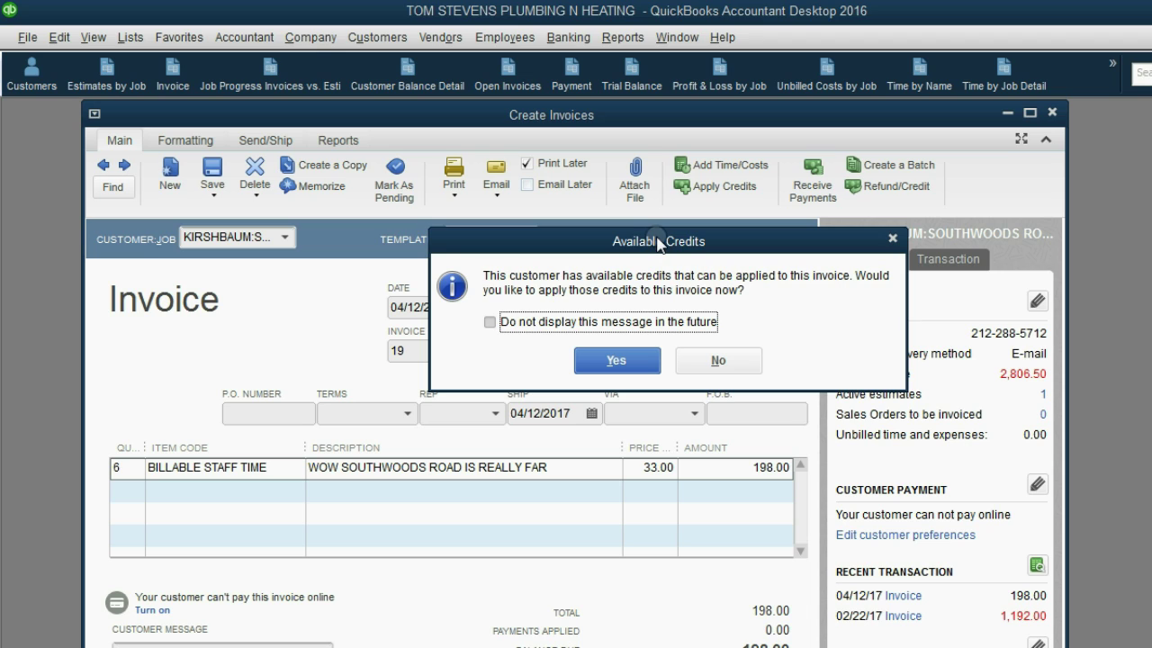
pyautogui.click(707, 359)
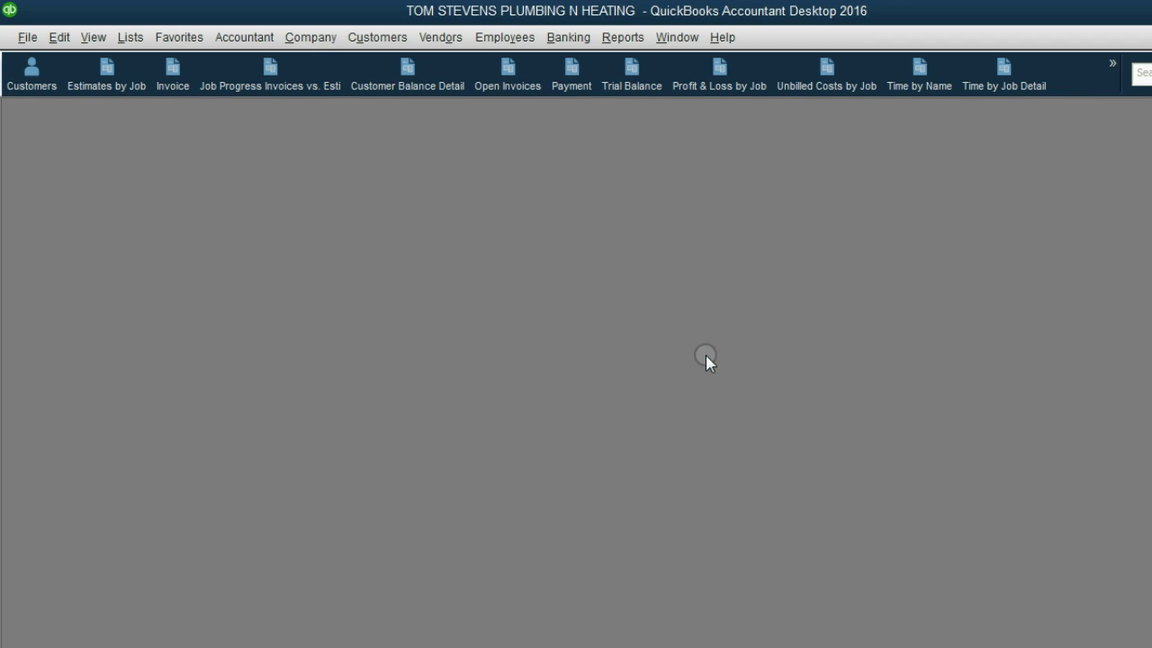
# Step: Open the Profit & Loss by Job report and examine the income from billed time for SOUTHWOODS ROAD
pyautogui.click(720, 94)
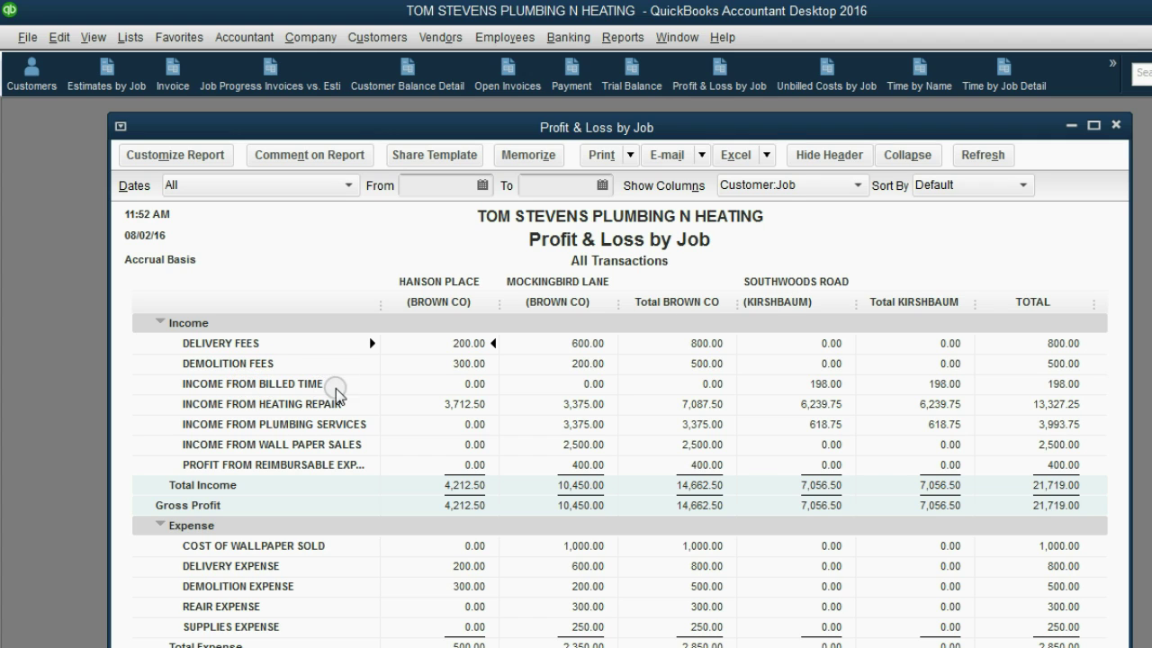
pyautogui.doubleClick(828, 385)
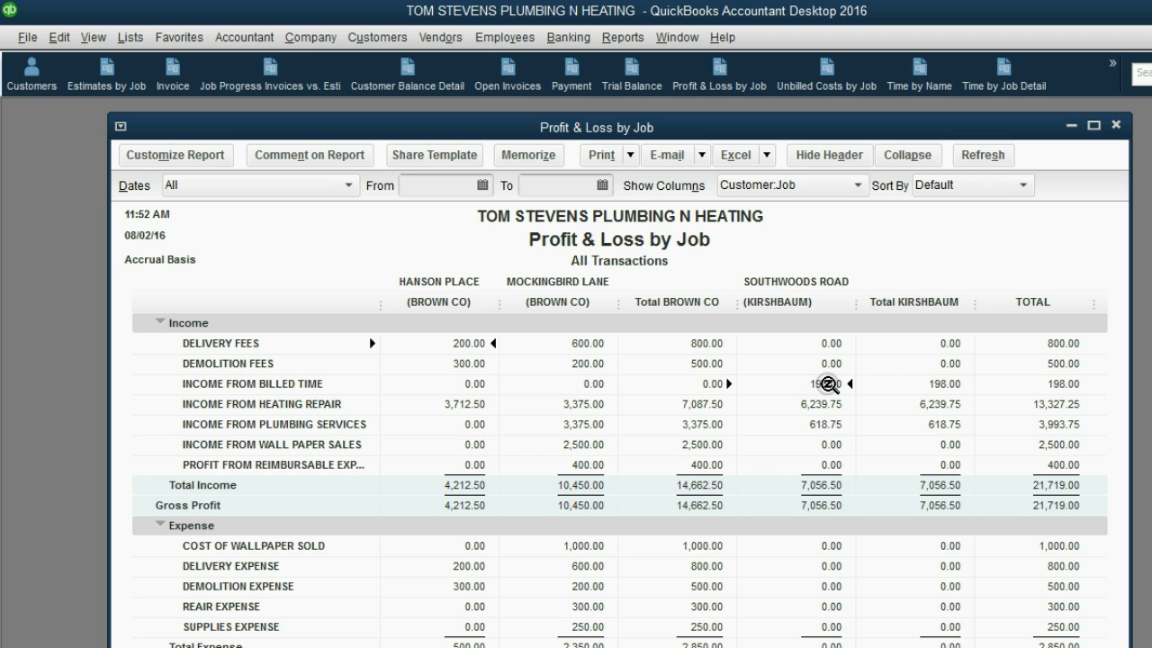
pyautogui.click(818, 384)
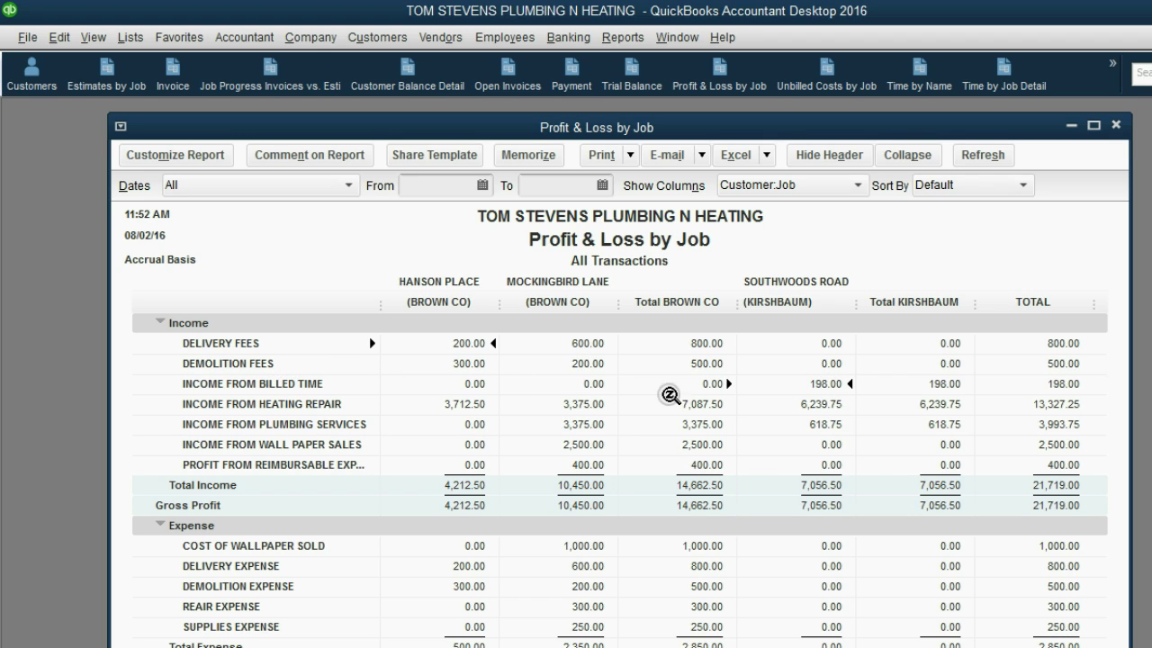
pyautogui.click(817, 386)
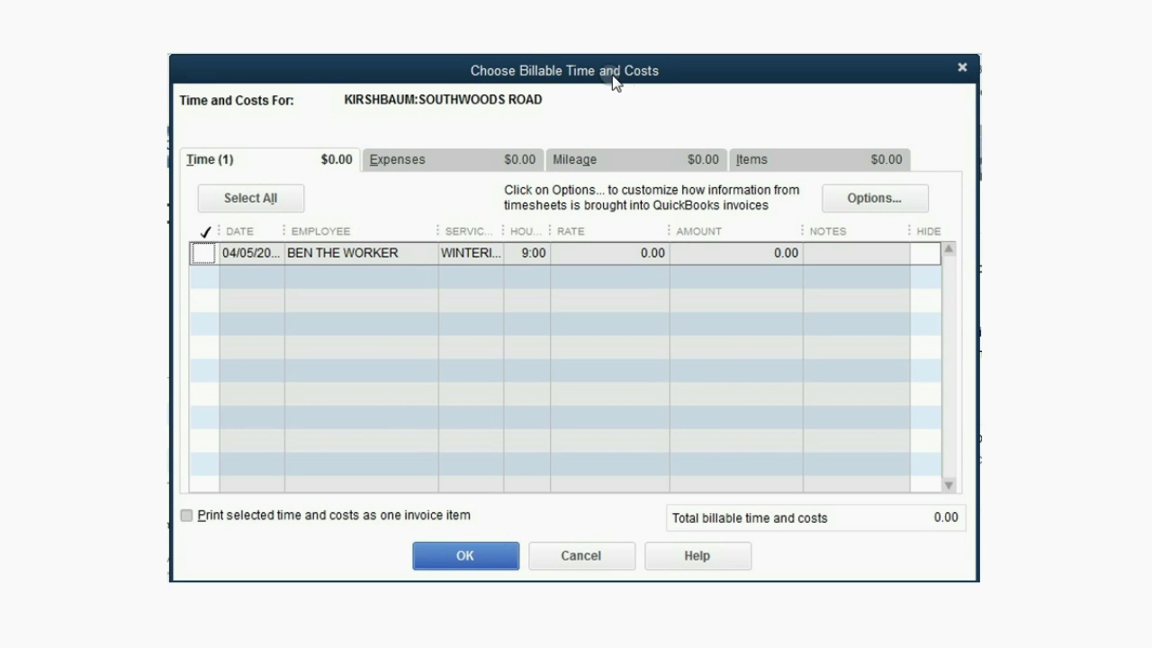
pyautogui.click(1068, 647)
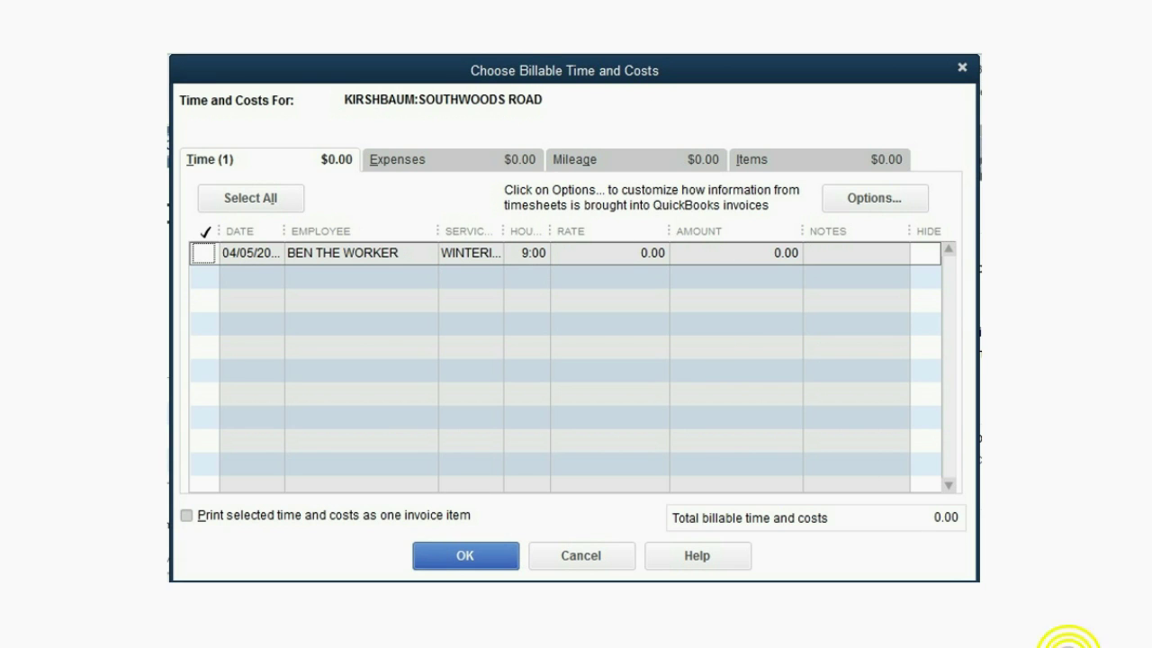